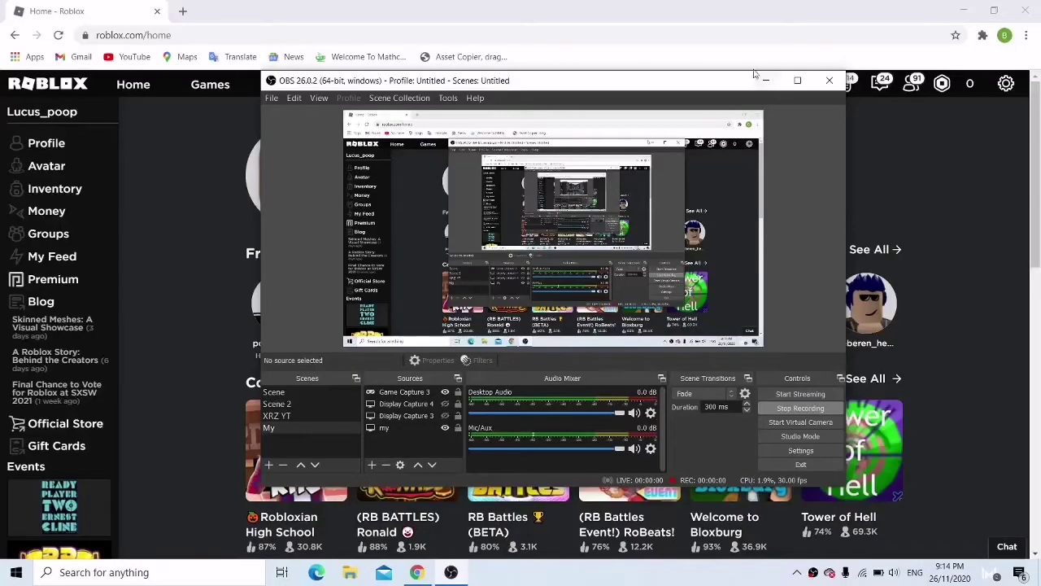
Hide the OBS window and open a second tab showing the Roblox home page.
click(764, 80)
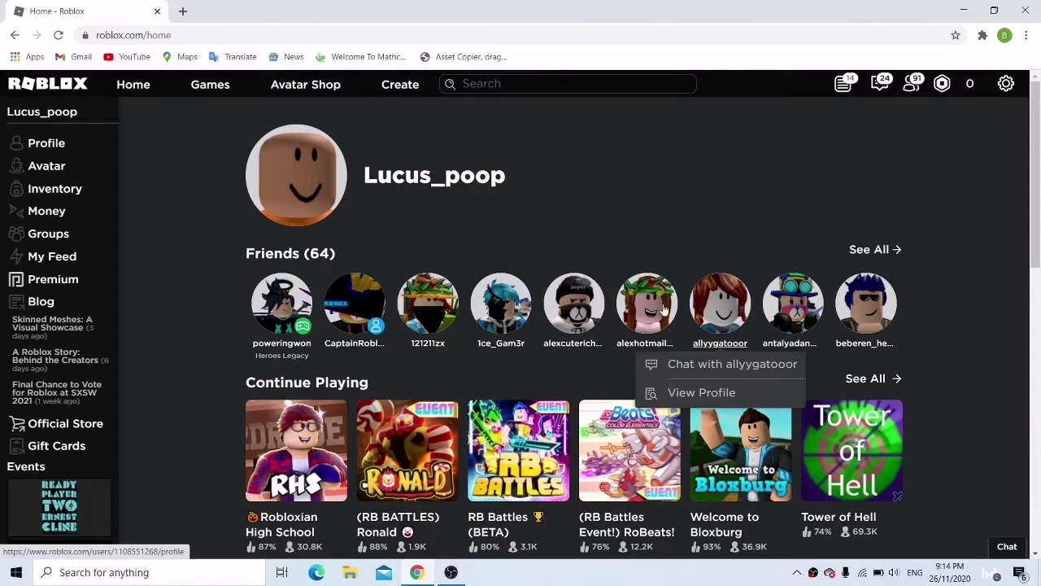
mouse_move(623, 325)
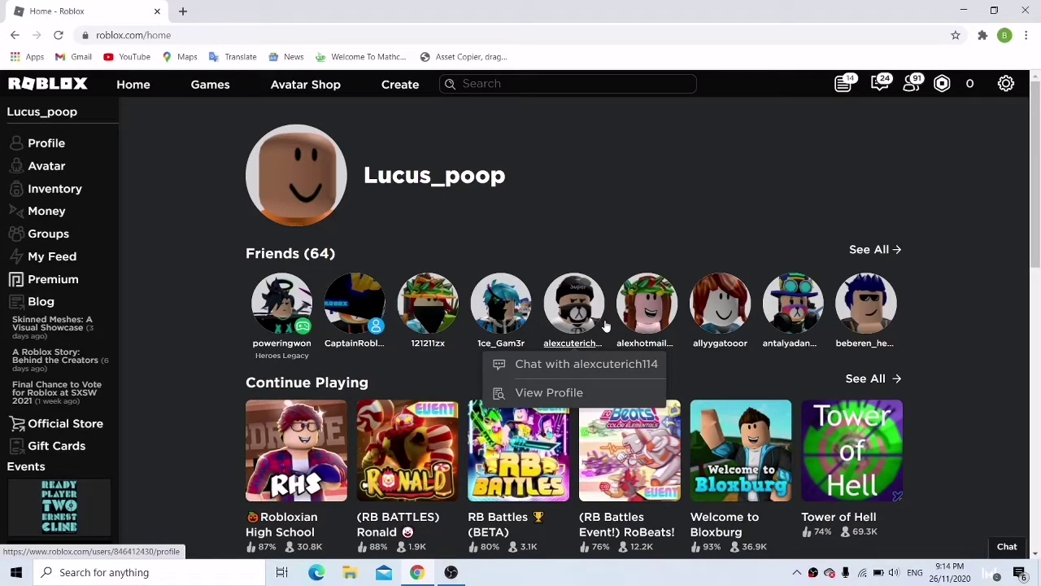
click(183, 11)
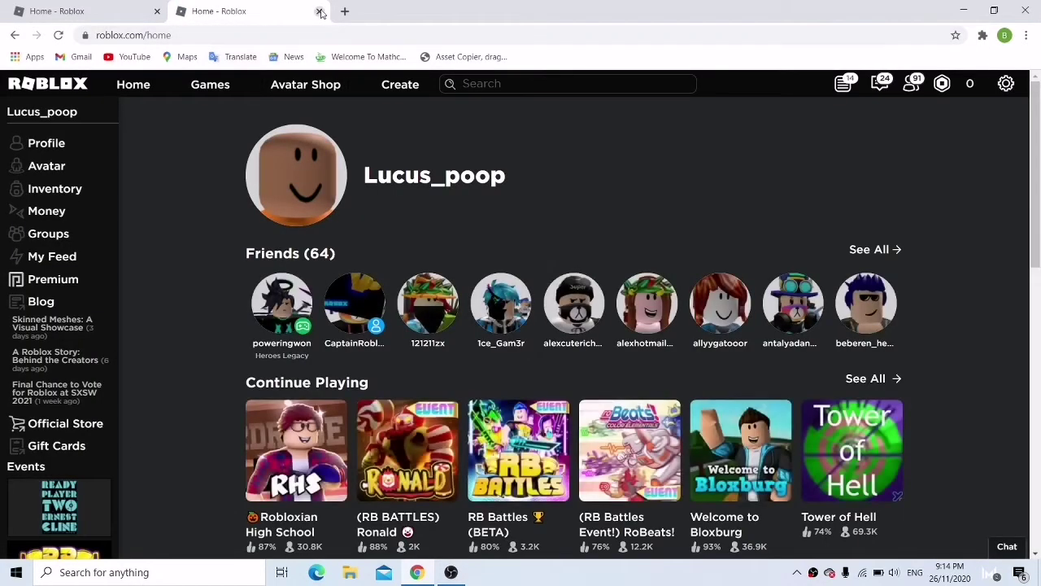
Close the extra Roblox tab and start a new incognito window.
click(320, 12)
click(1026, 35)
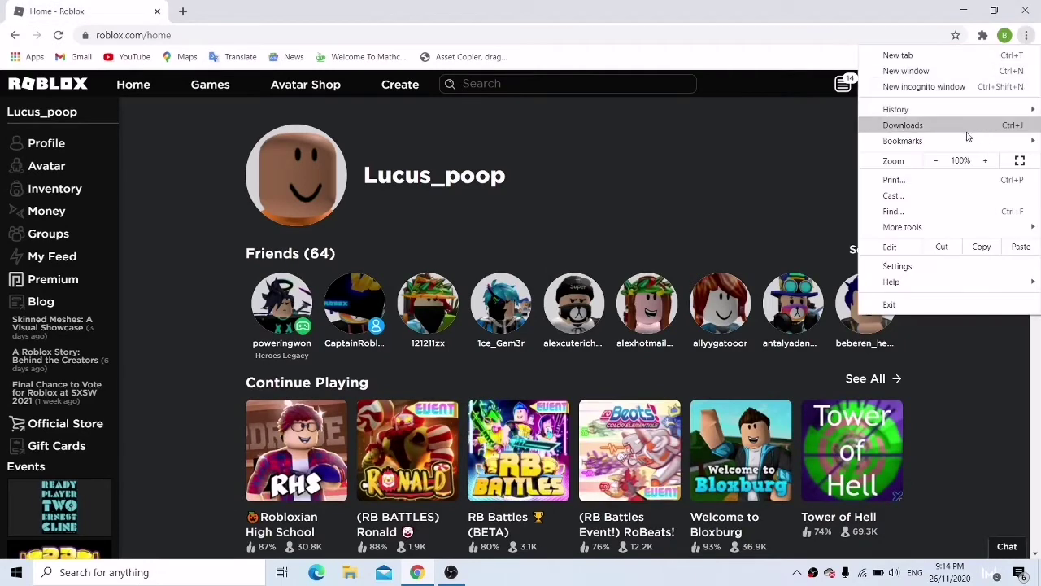
click(960, 86)
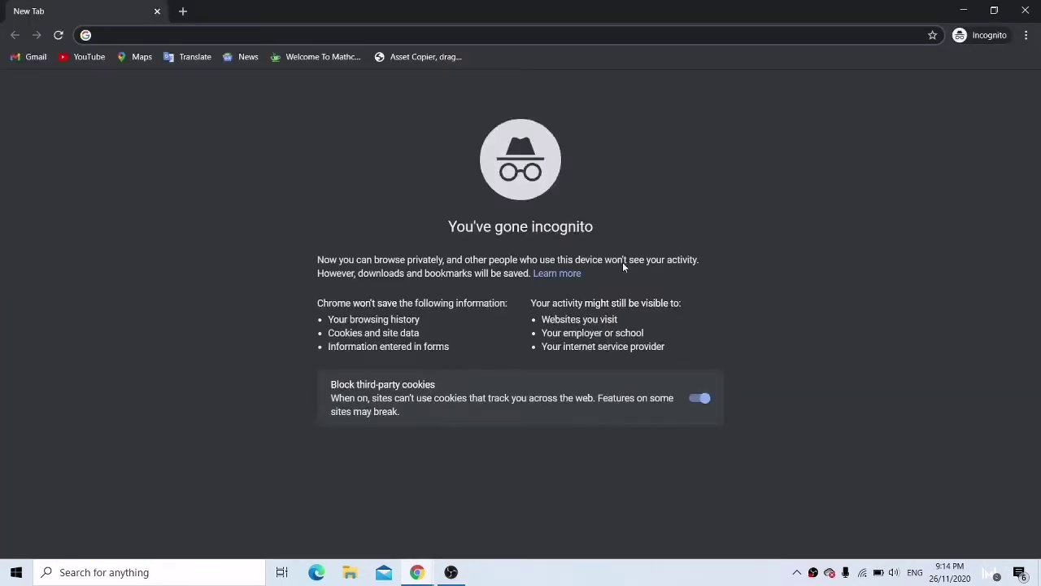
Load roblox.com in the incognito window and go to its Log In page.
text(r)
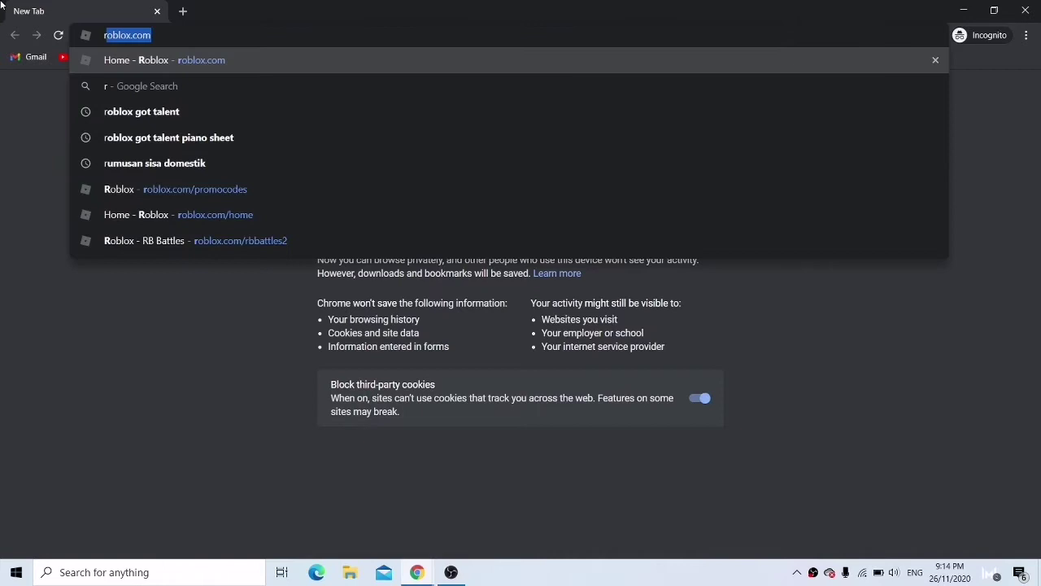
key(Return)
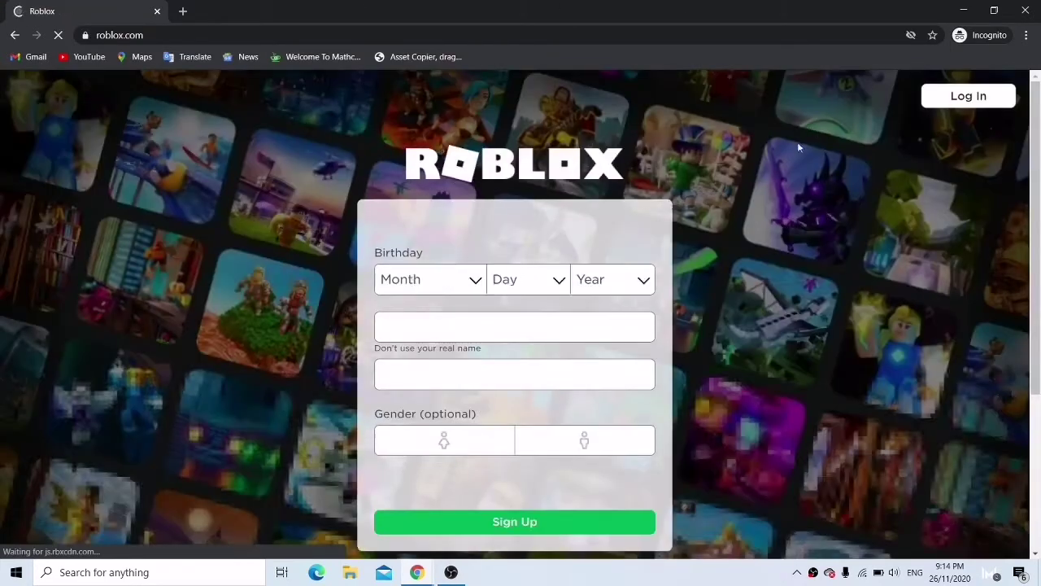
click(981, 97)
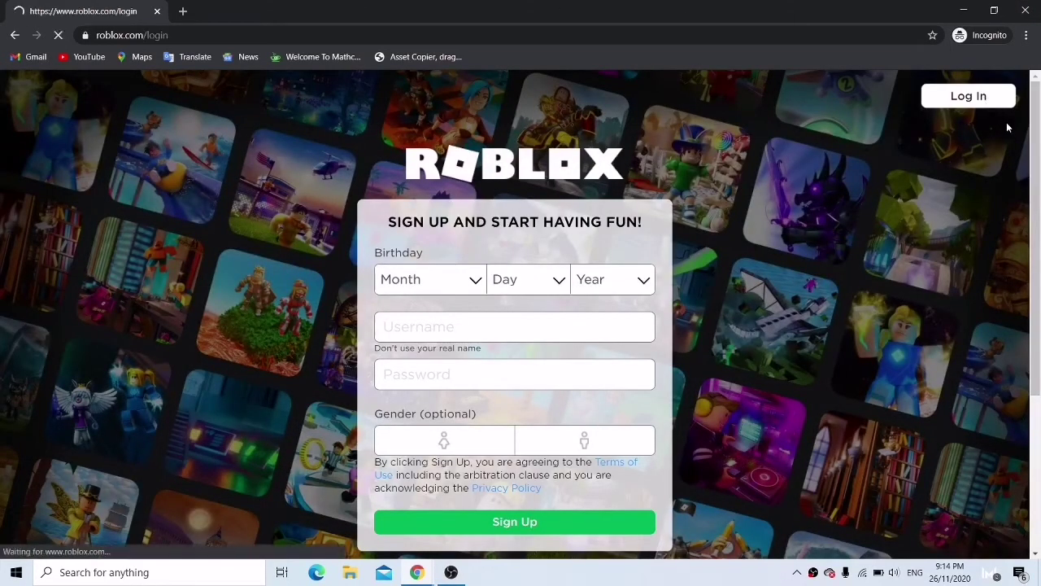
key(alt+Tab)
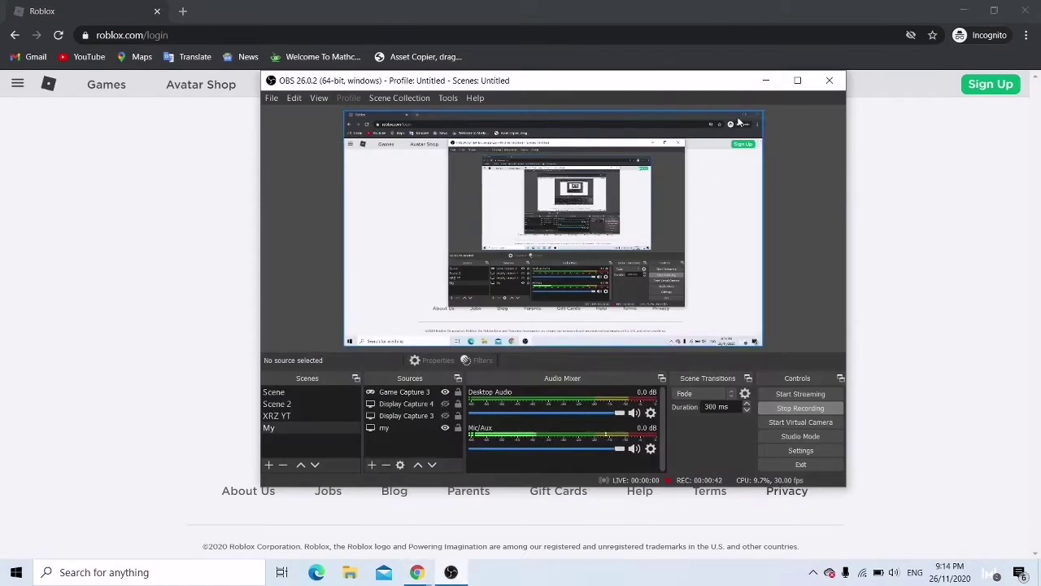
Enter a username and a 7-character password on the login form and submit.
click(765, 80)
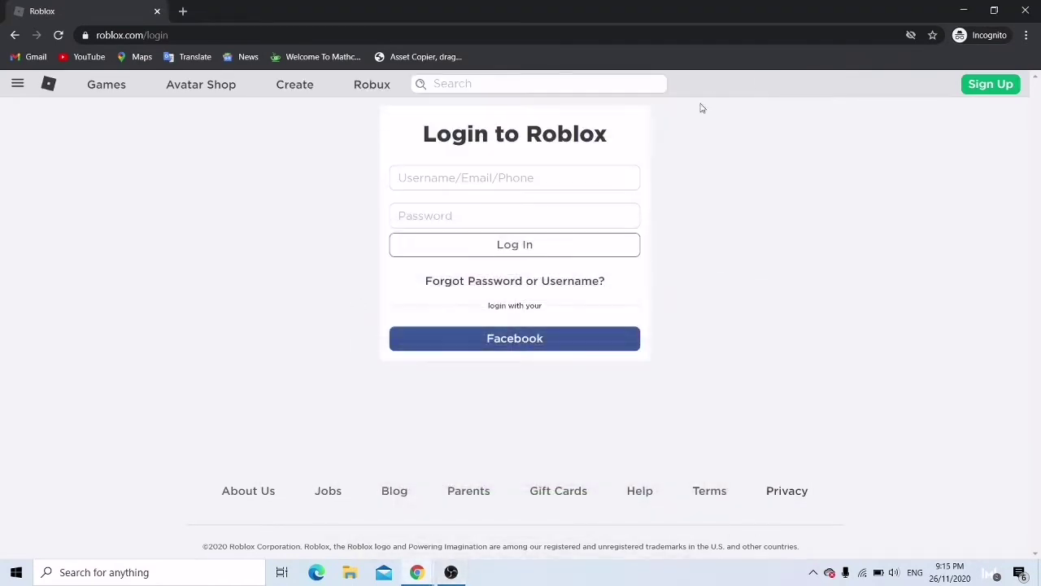
click(629, 185)
text(Cr7poi)
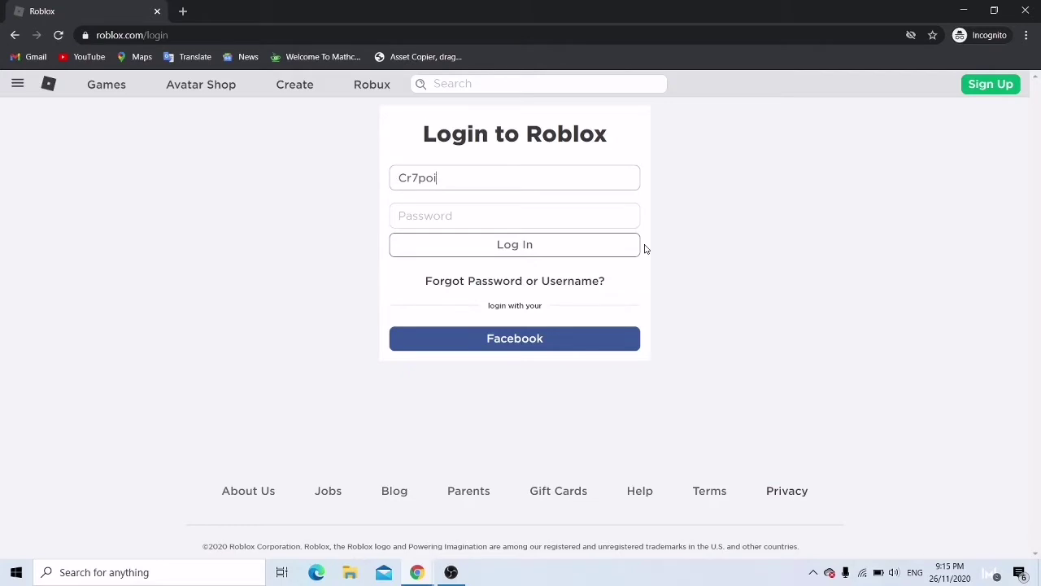
click(613, 222)
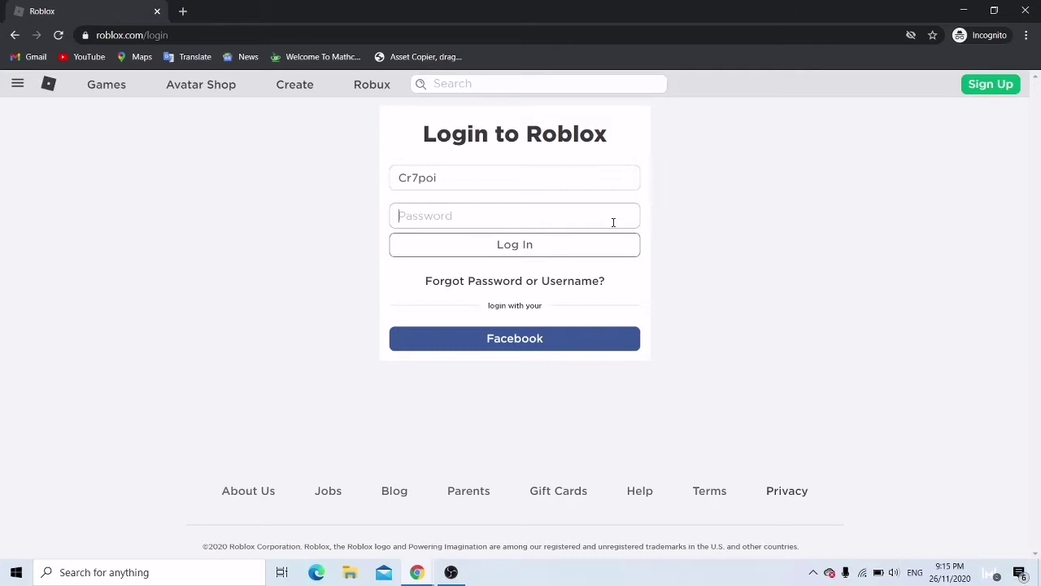
text(•••••••)
key(Return)
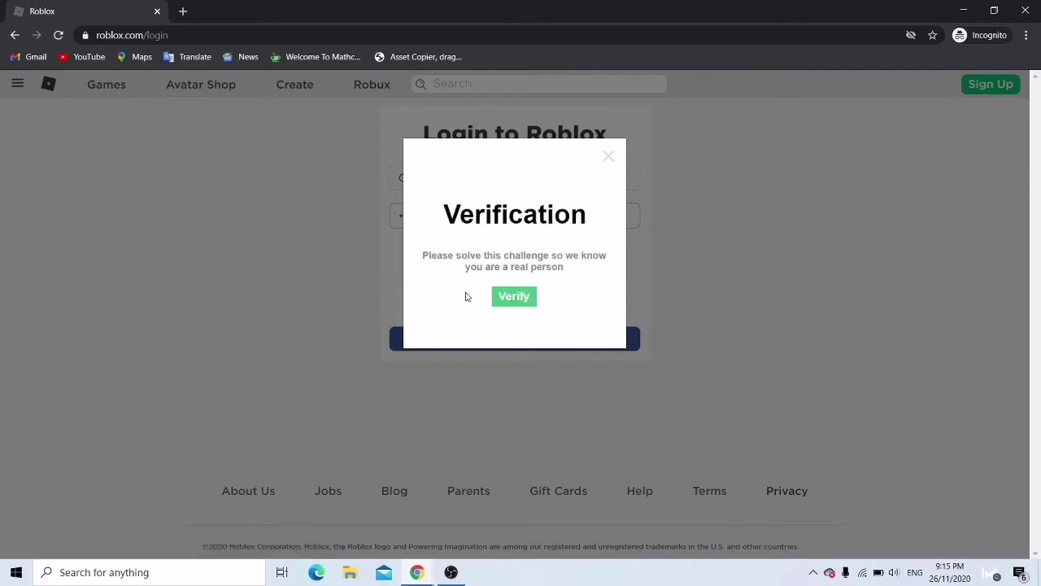
Pass the verification by picking the matching dice pair in each of six rounds.
click(513, 298)
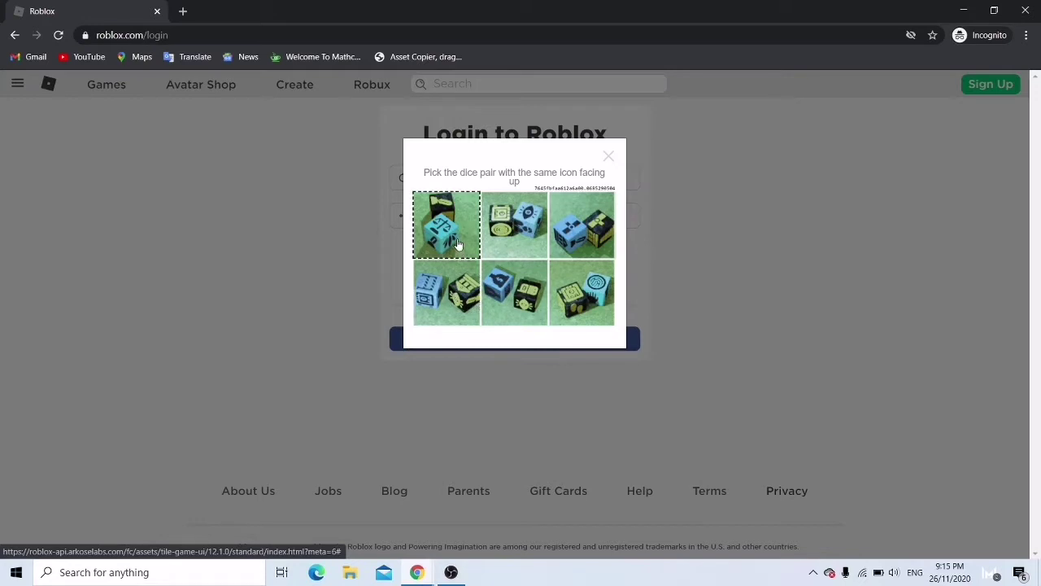
click(586, 244)
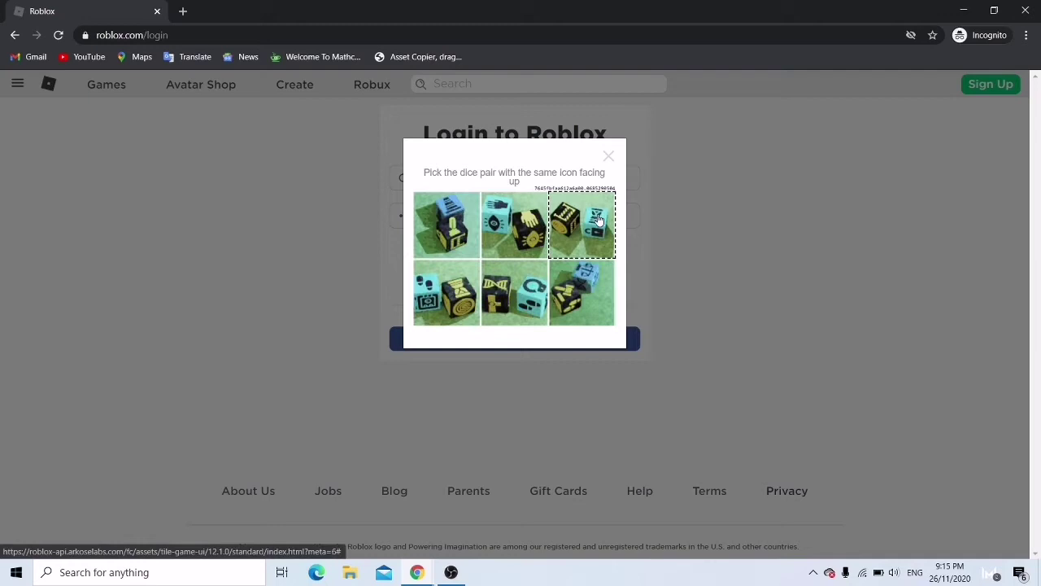
click(598, 219)
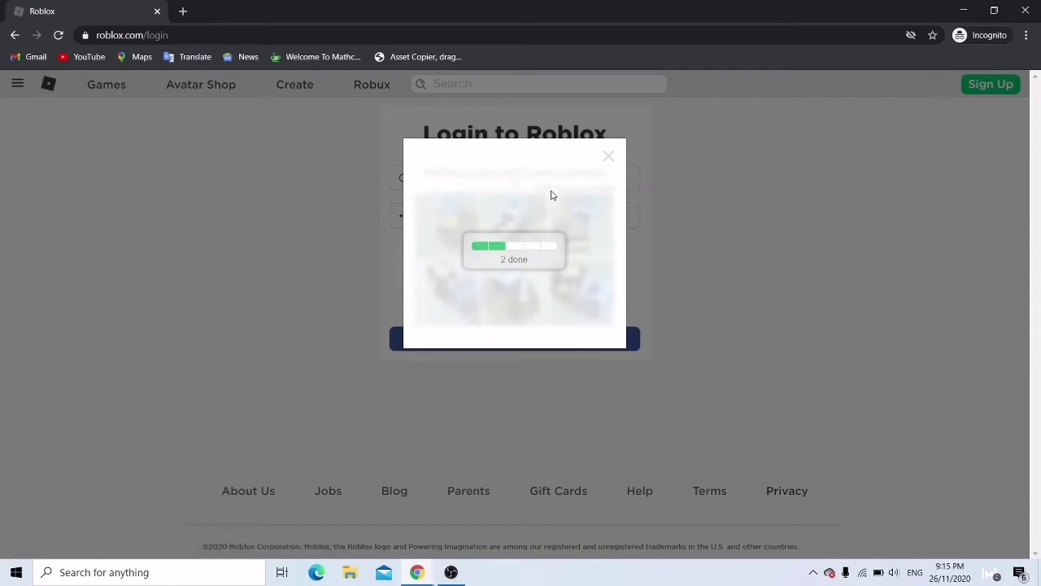
click(472, 221)
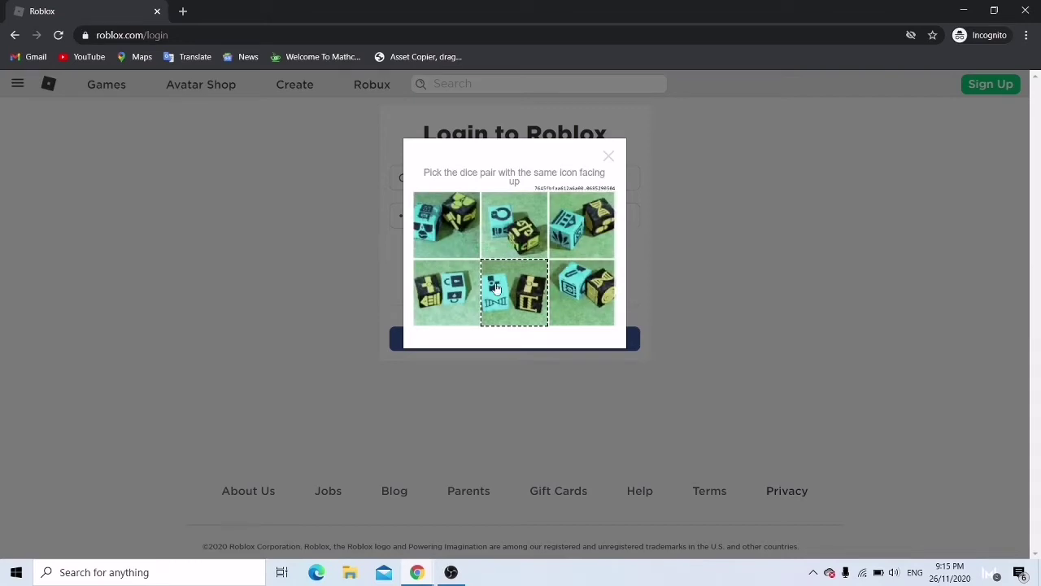
click(495, 286)
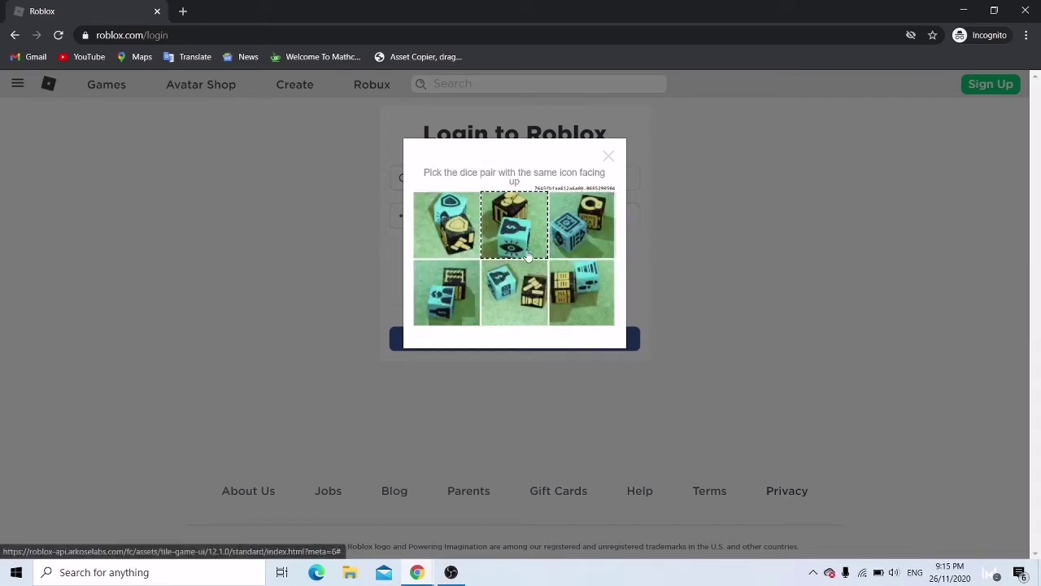
click(449, 235)
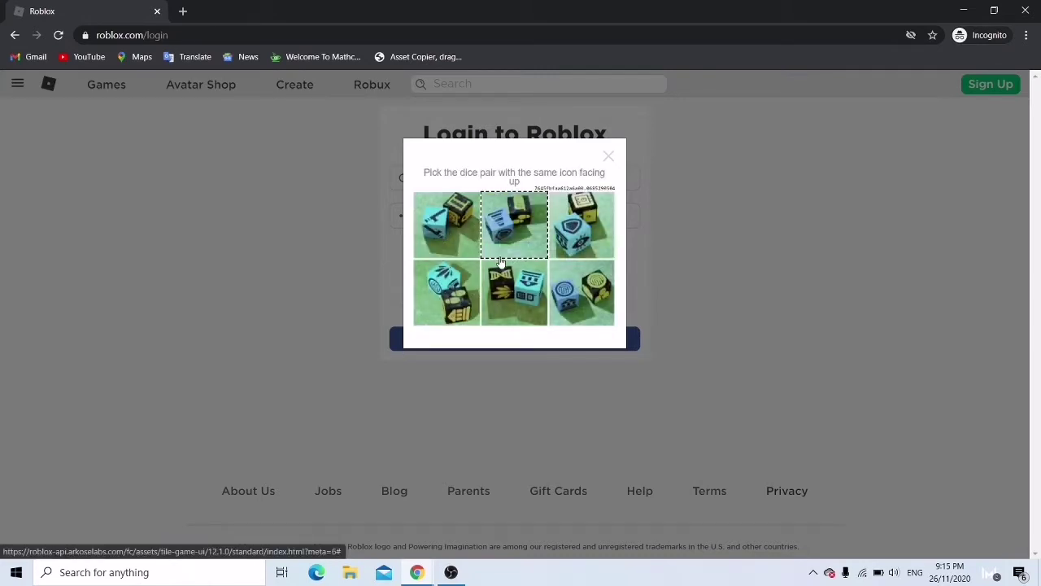
click(592, 291)
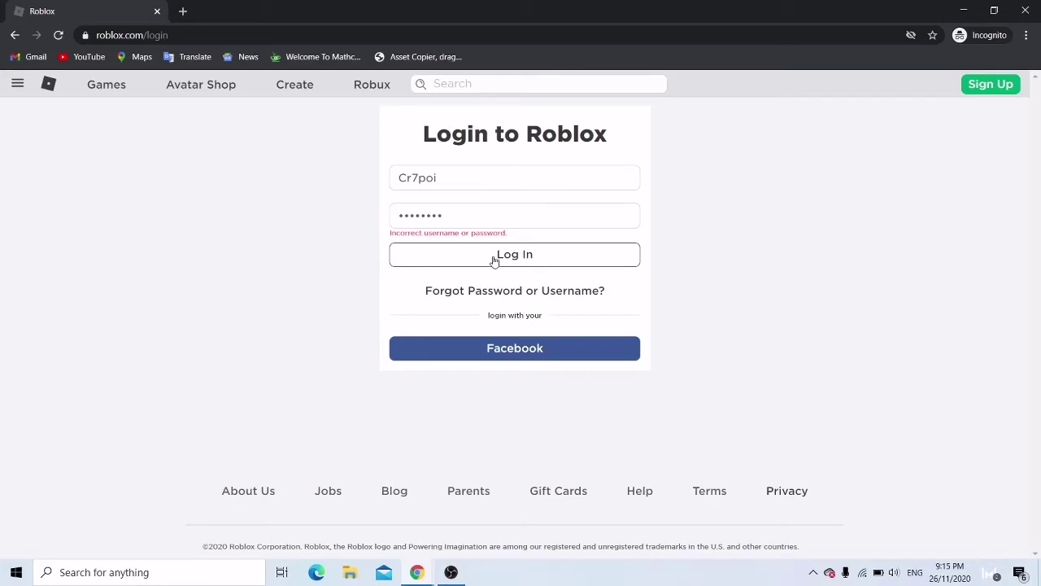
Retry Log In, open 'Forgot Password or Username?', then minimize the incognito window.
click(511, 256)
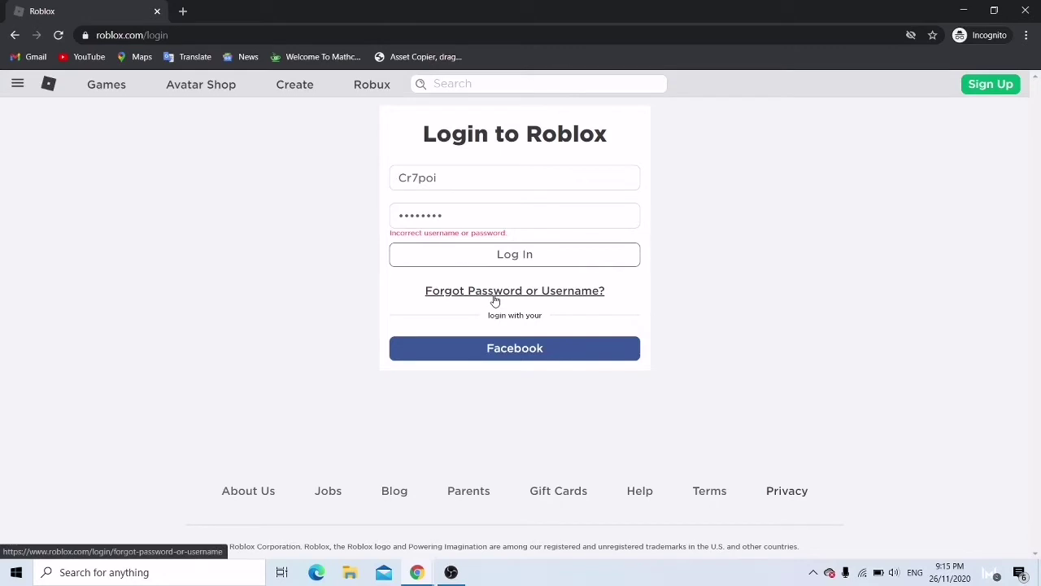
click(494, 298)
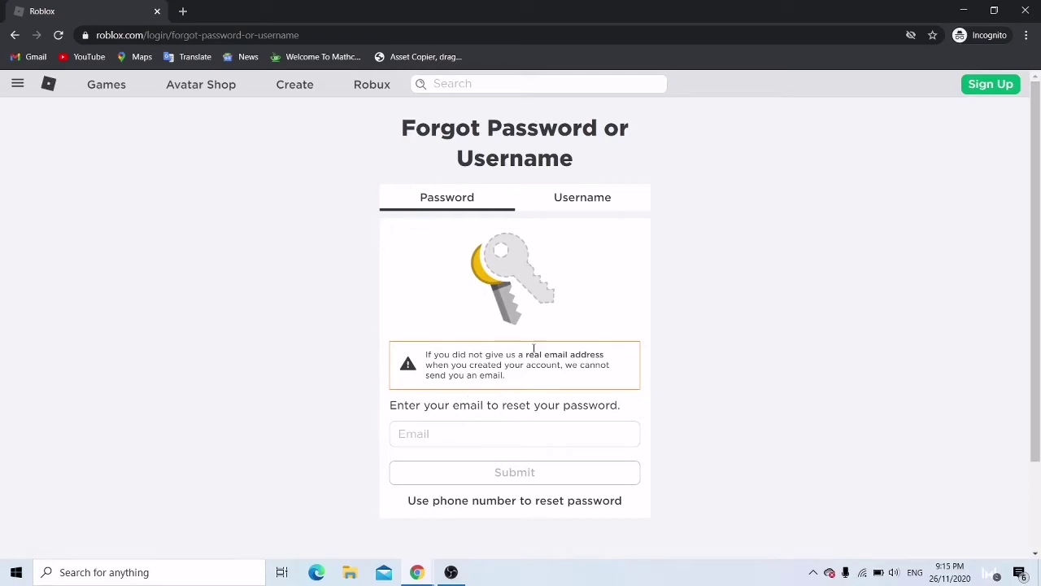
click(958, 8)
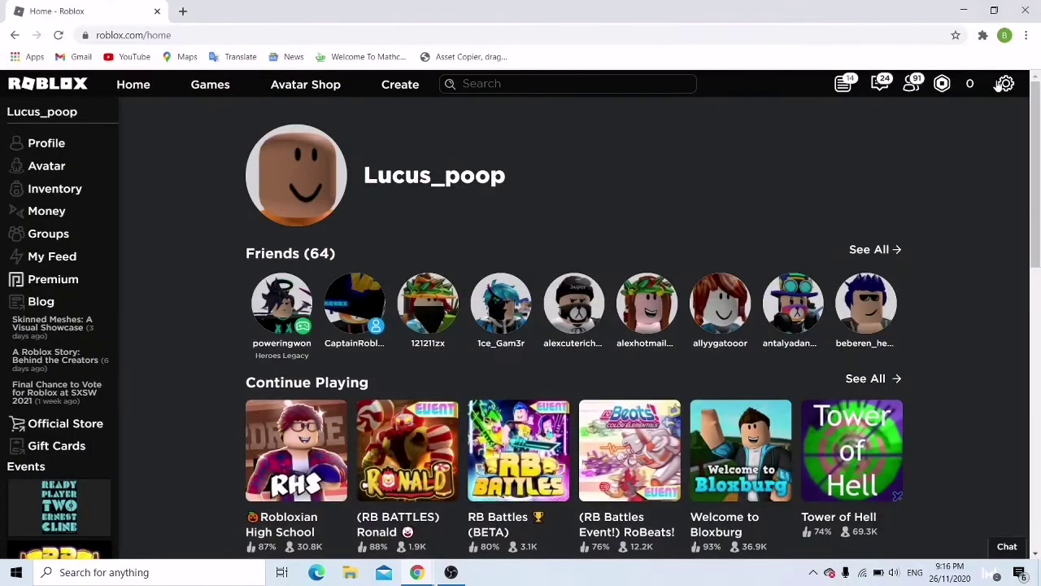
Open My Settings from the gear menu, then minimize Chrome, leaving OBS on the desktop.
click(1006, 84)
click(974, 144)
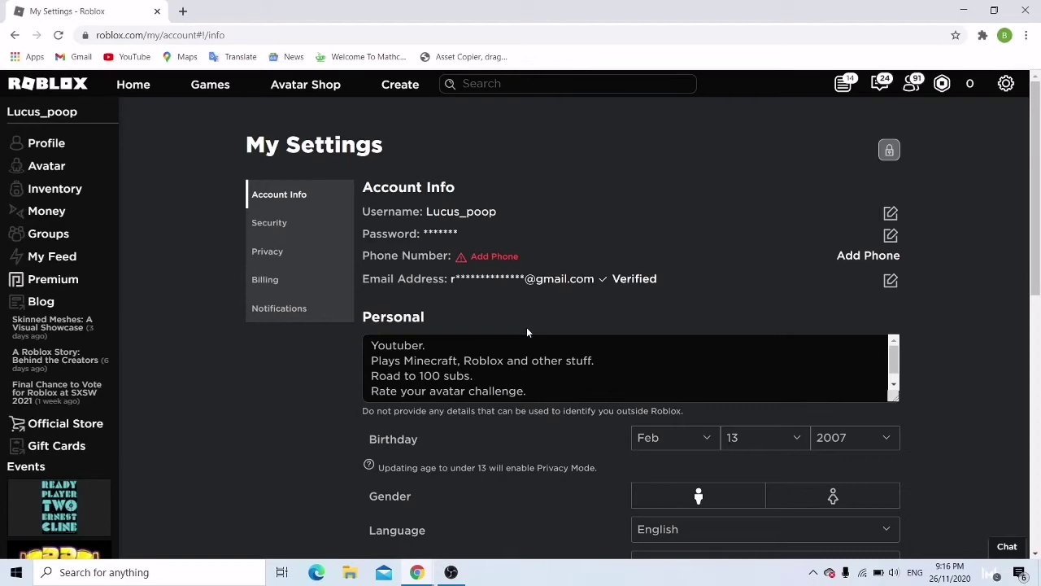
click(449, 573)
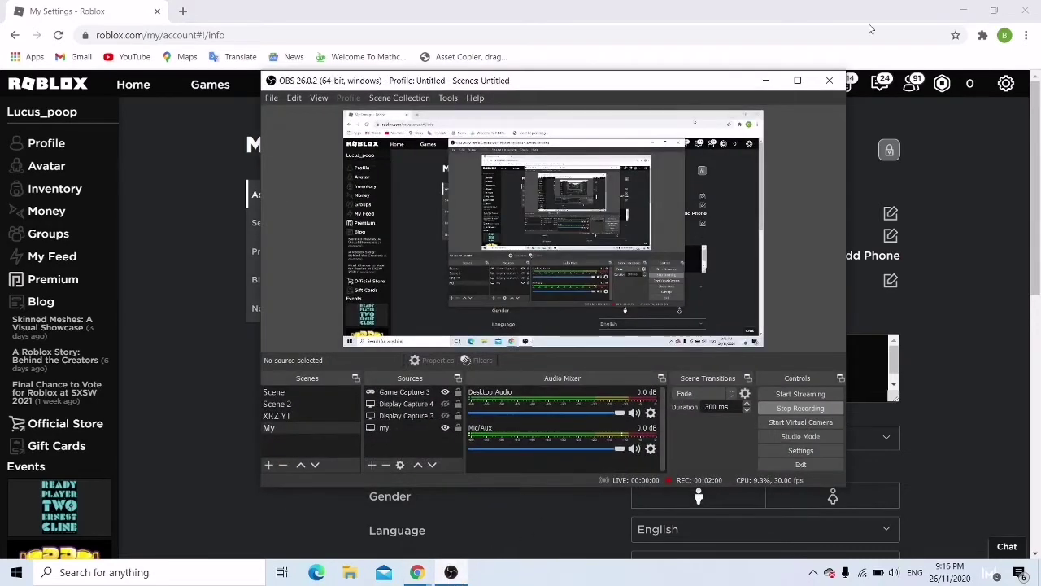
click(753, 83)
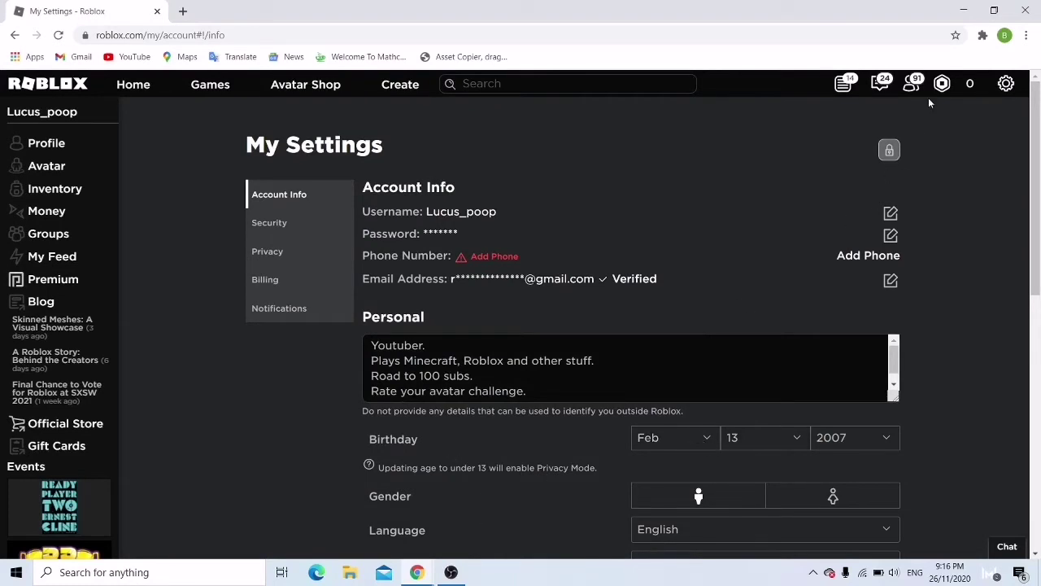
click(963, 10)
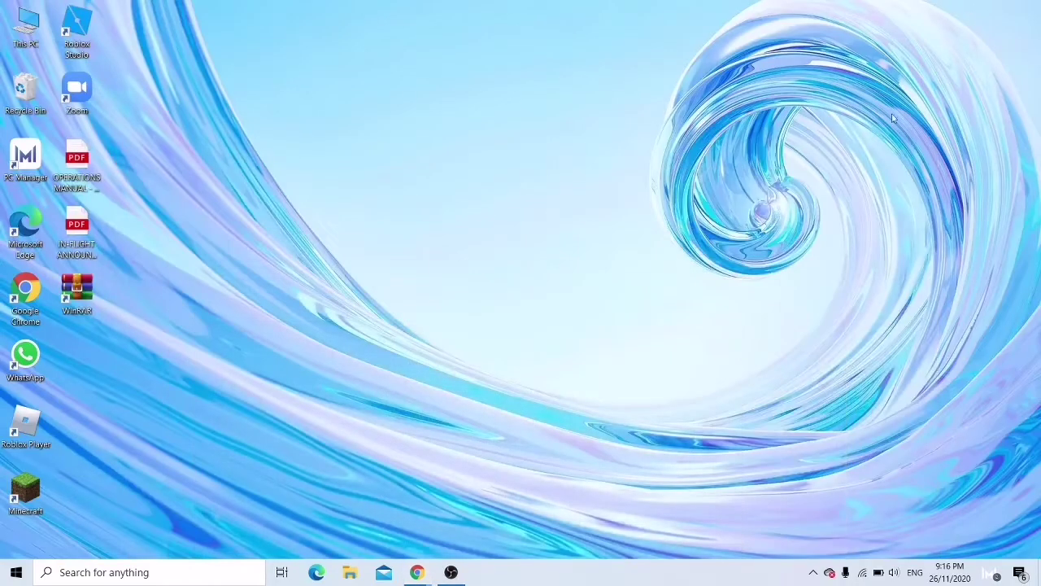
click(451, 572)
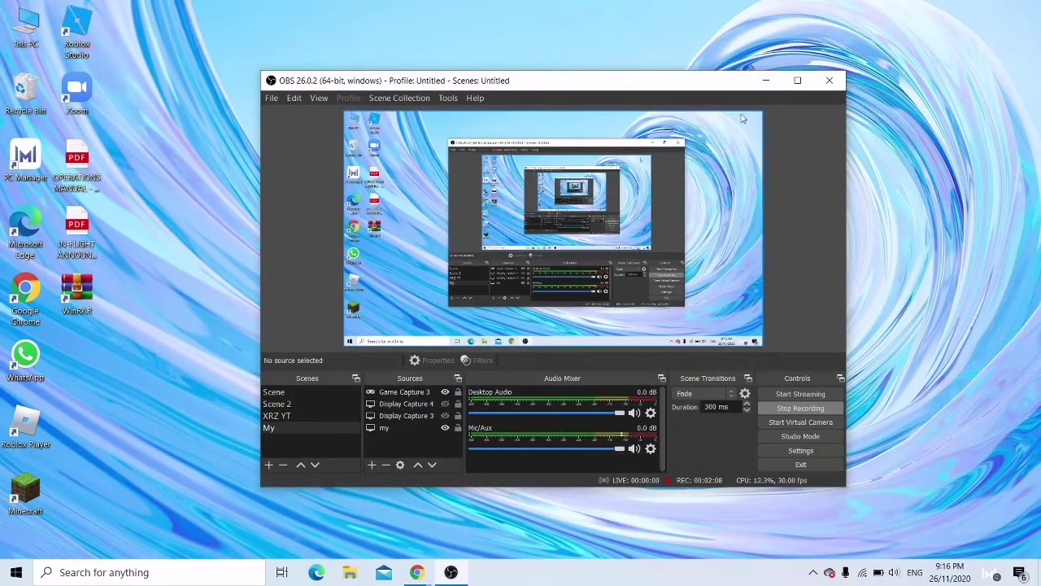
Restore the incognito window, view the Username recovery tab, then go back to login.
click(765, 80)
mouse_move(413, 576)
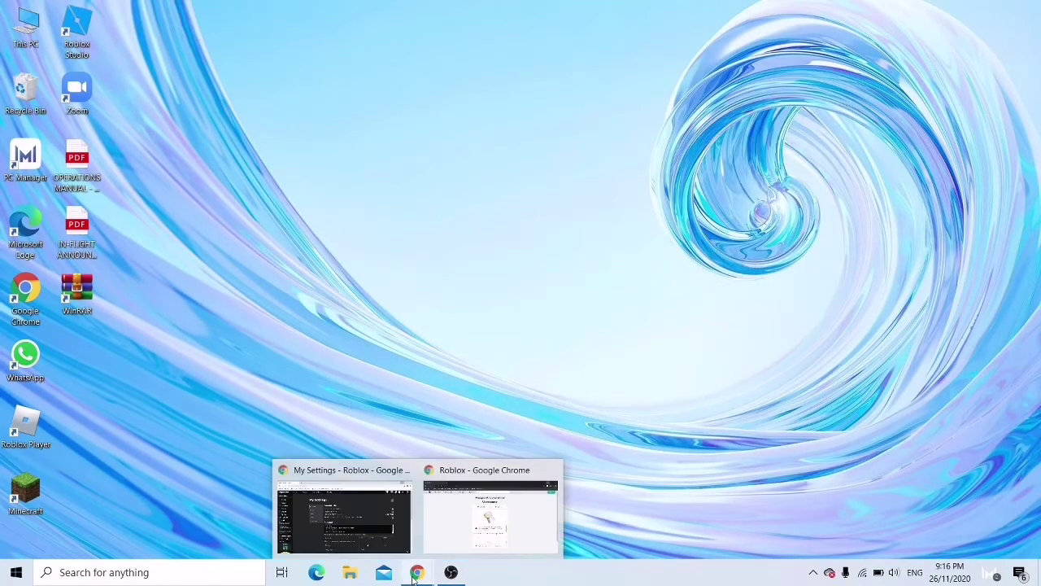
click(485, 517)
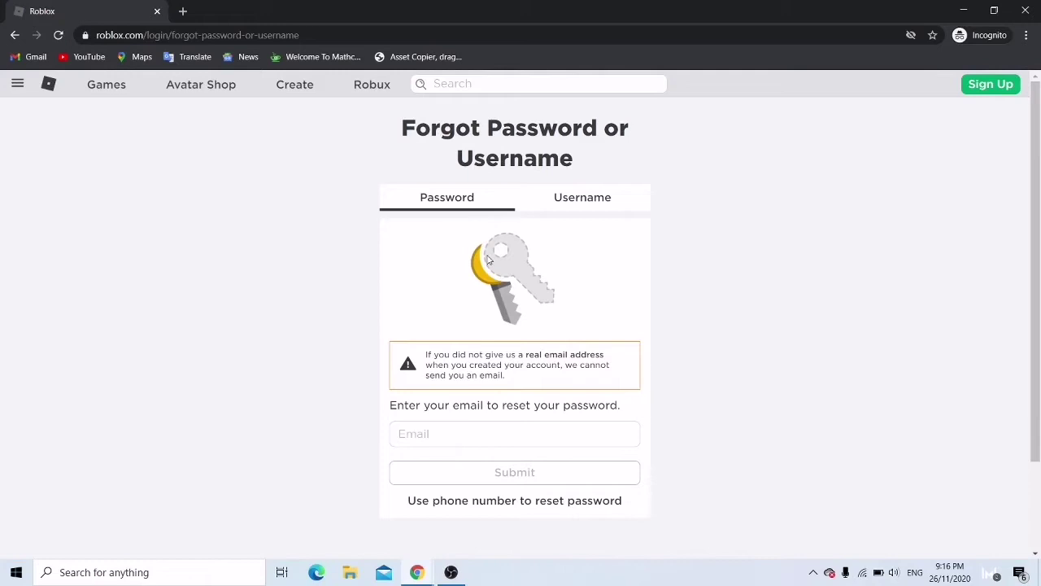
click(611, 200)
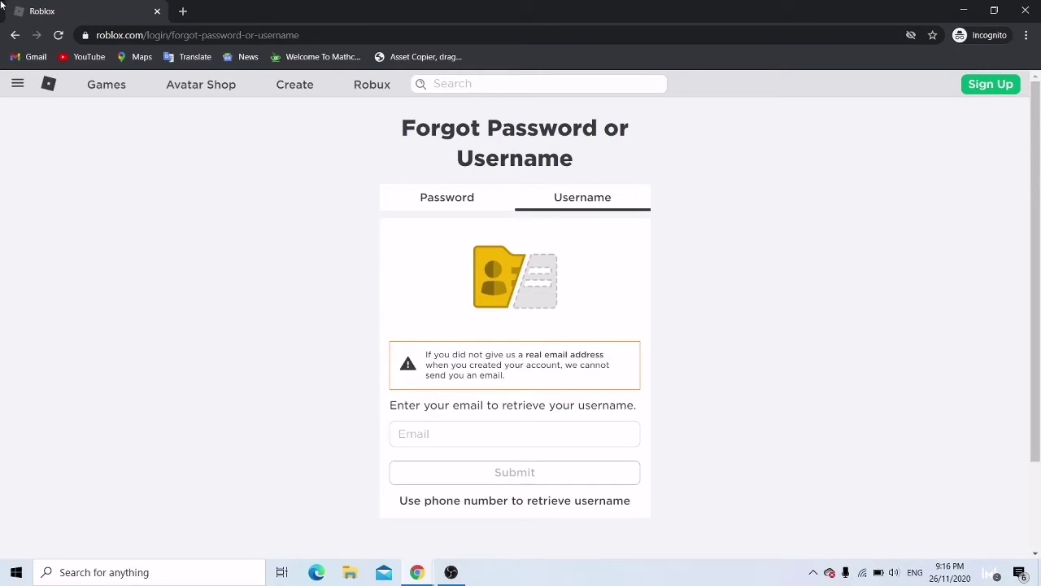
click(15, 35)
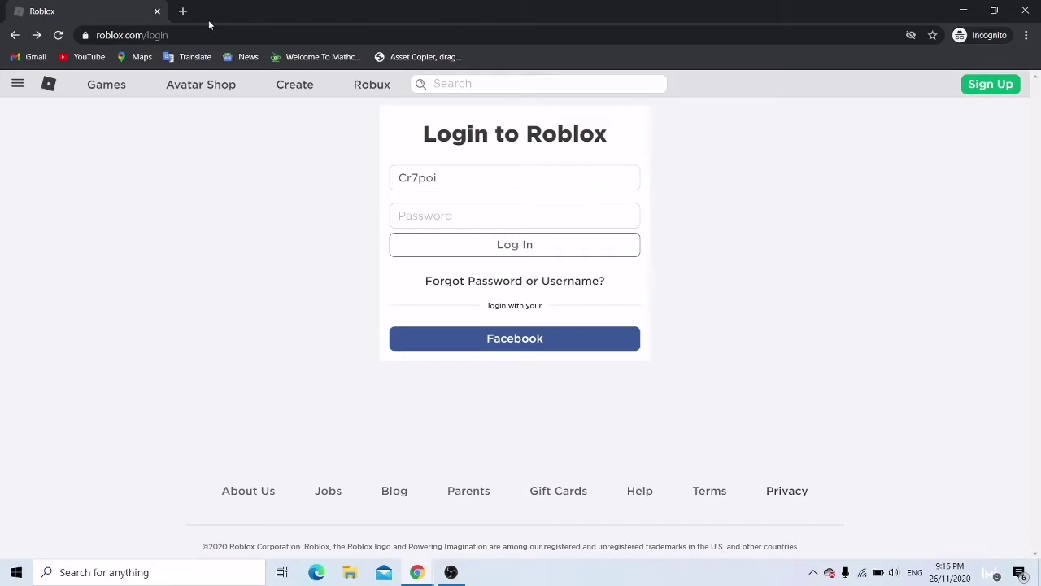
Open a new incognito tab and enter roblox.com/support as the address.
click(182, 12)
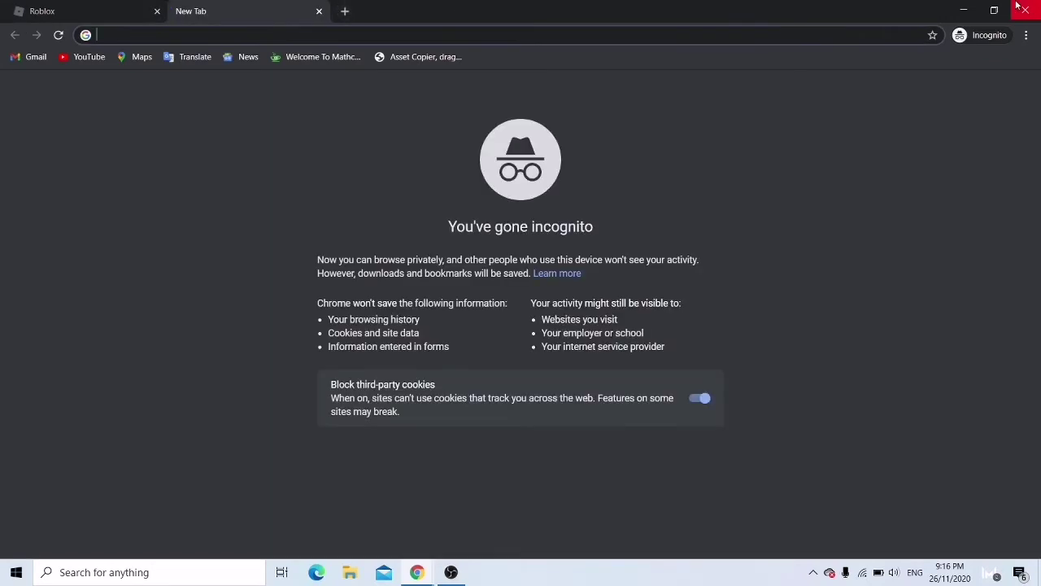
text(roblox.co)
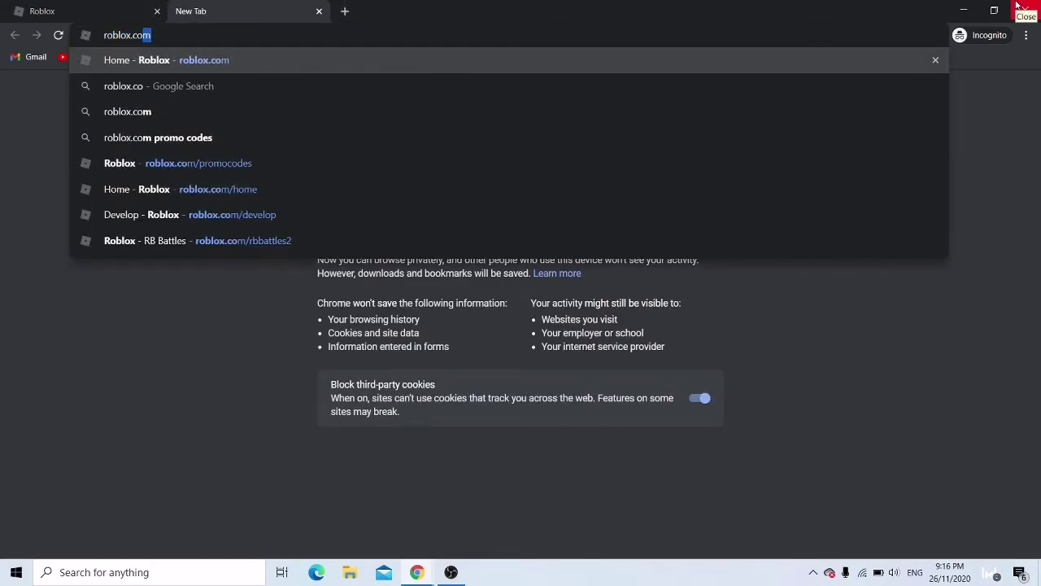
text(m/sup)
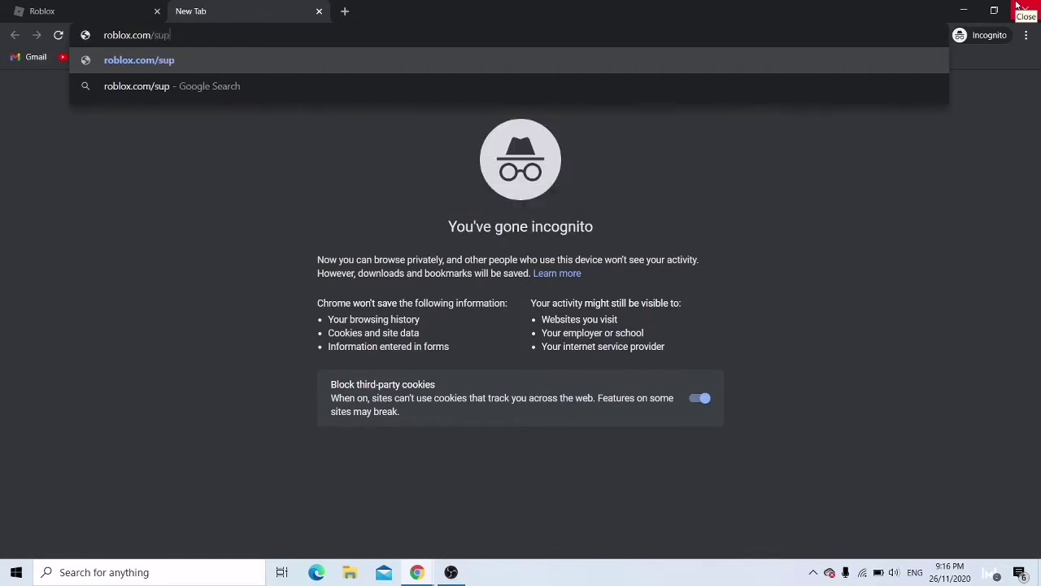
text(port)
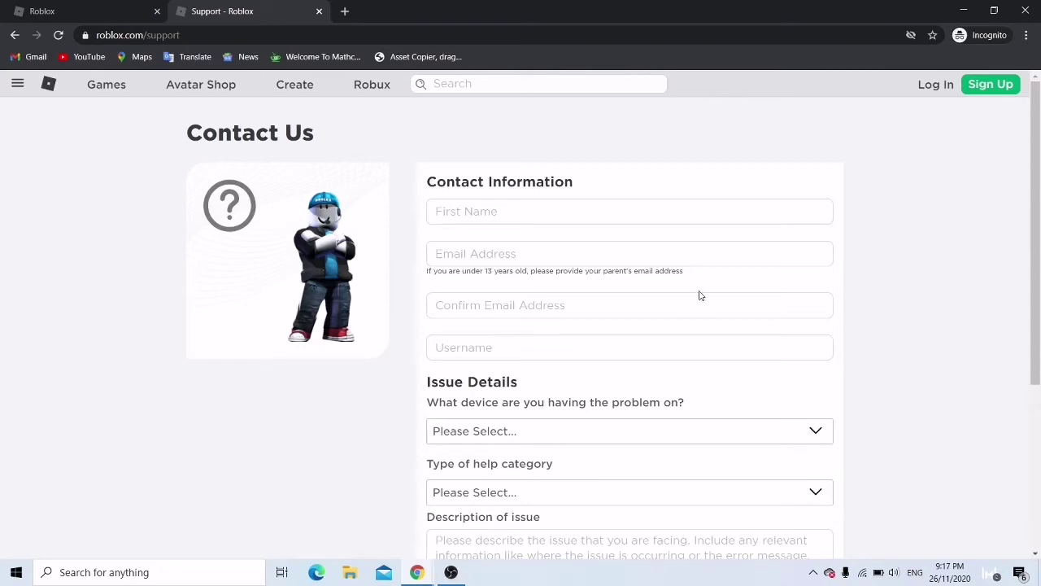
Leave the device unset and choose Account Hacked or Can't Log in > Forgot Password.
scroll(529, 238, down, 1)
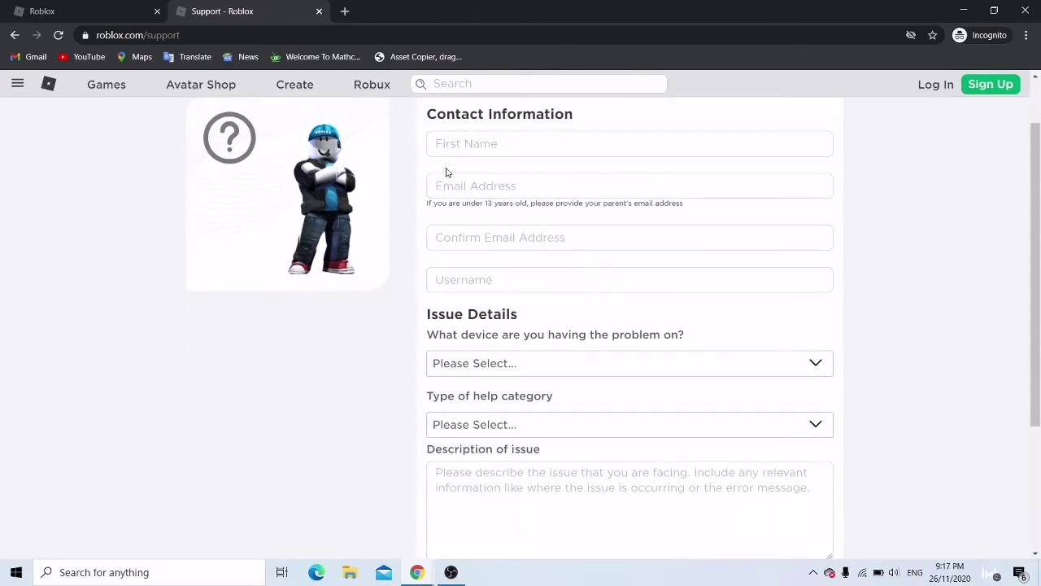
scroll(453, 203, down, 1)
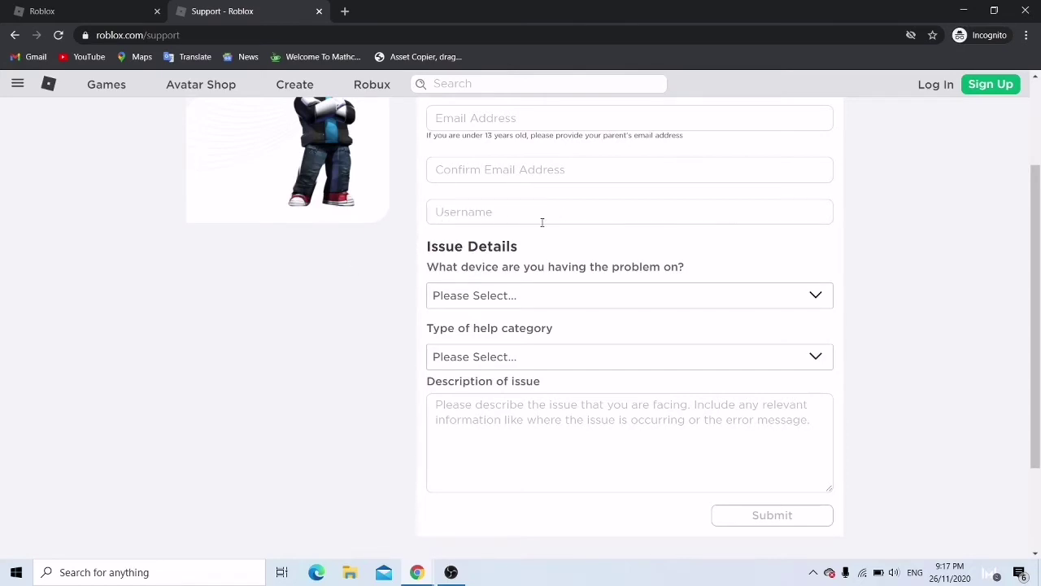
scroll(558, 260, down, 1)
click(606, 230)
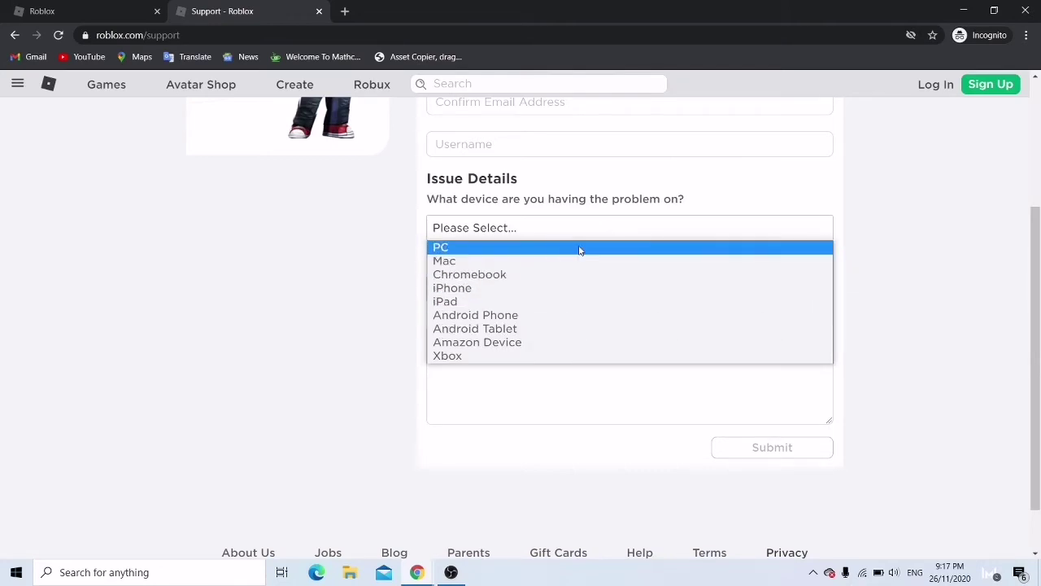
click(862, 210)
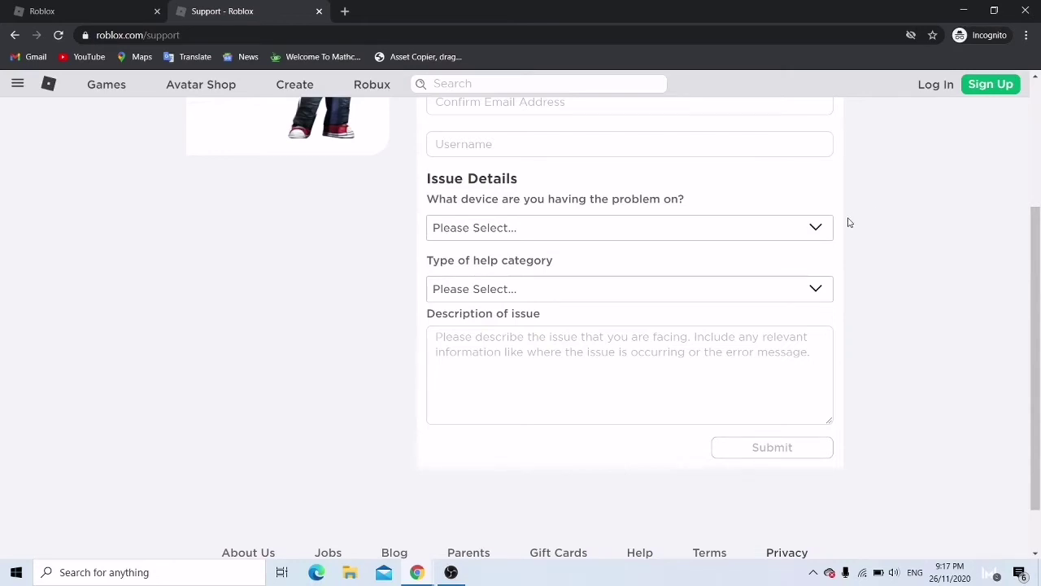
click(640, 292)
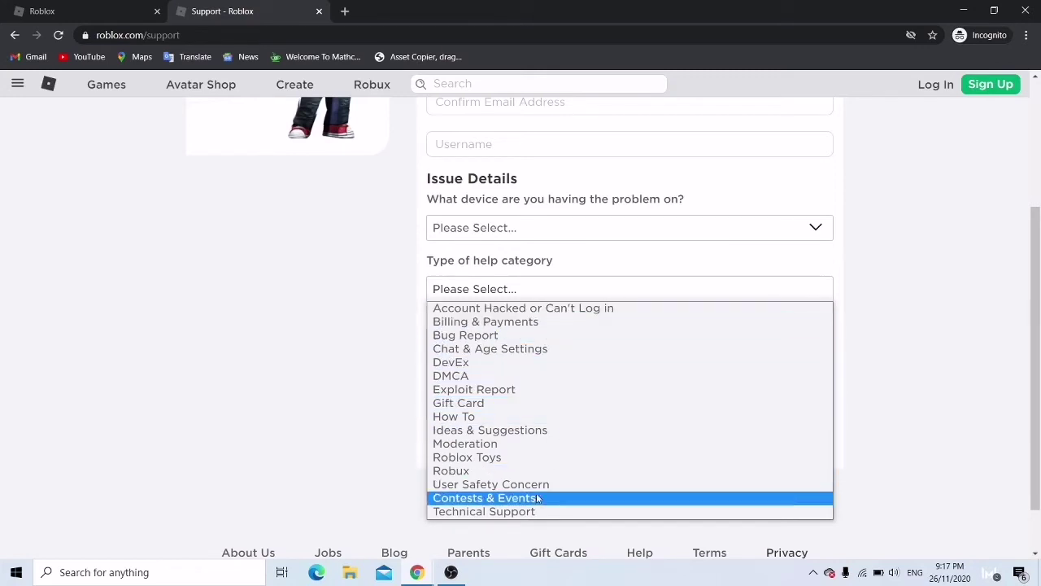
click(542, 308)
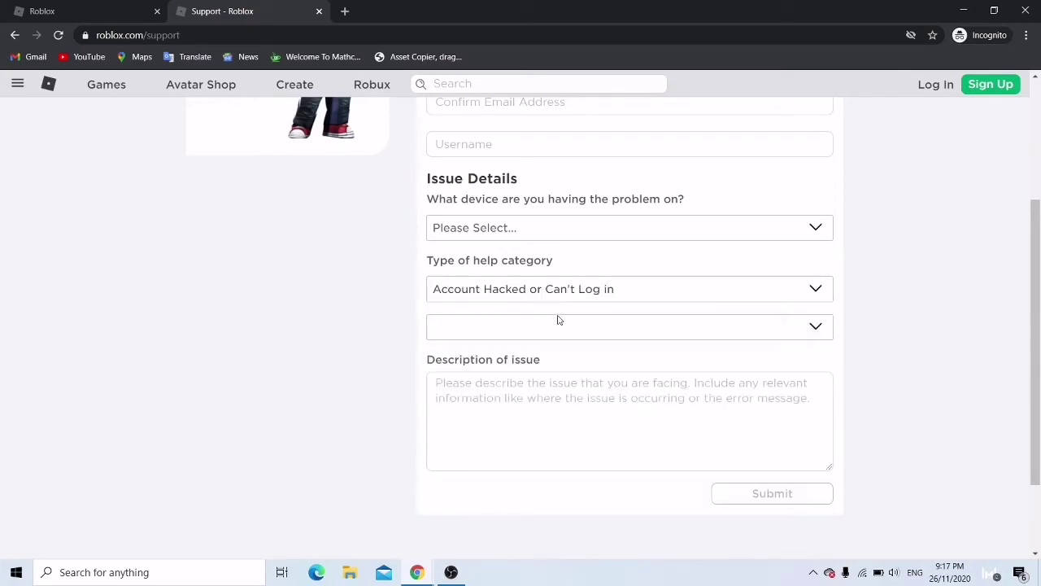
click(563, 326)
click(539, 365)
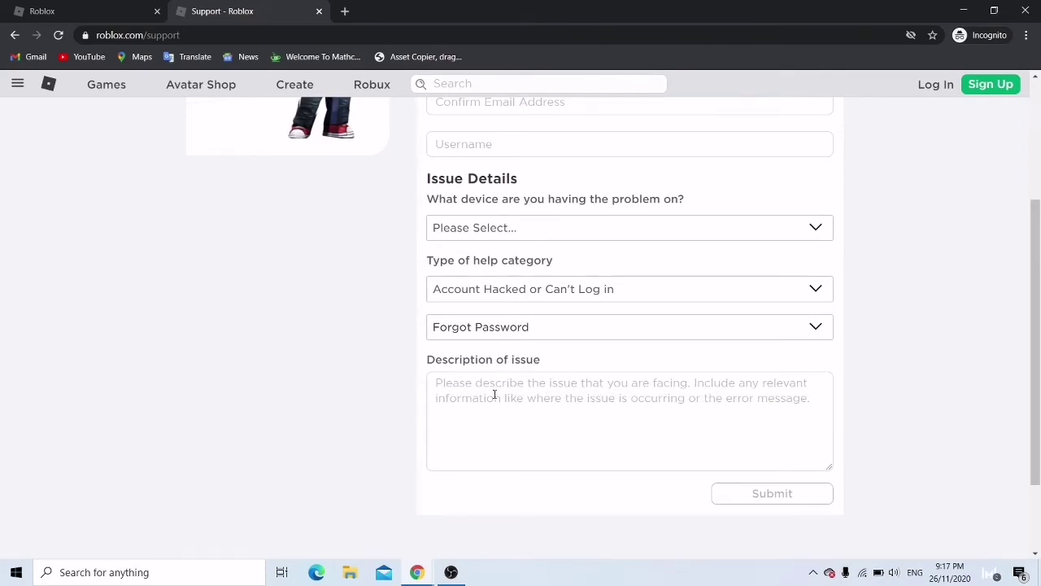
Type 'I forgotten my password. Can yuou please help me' into Description of issue.
click(607, 395)
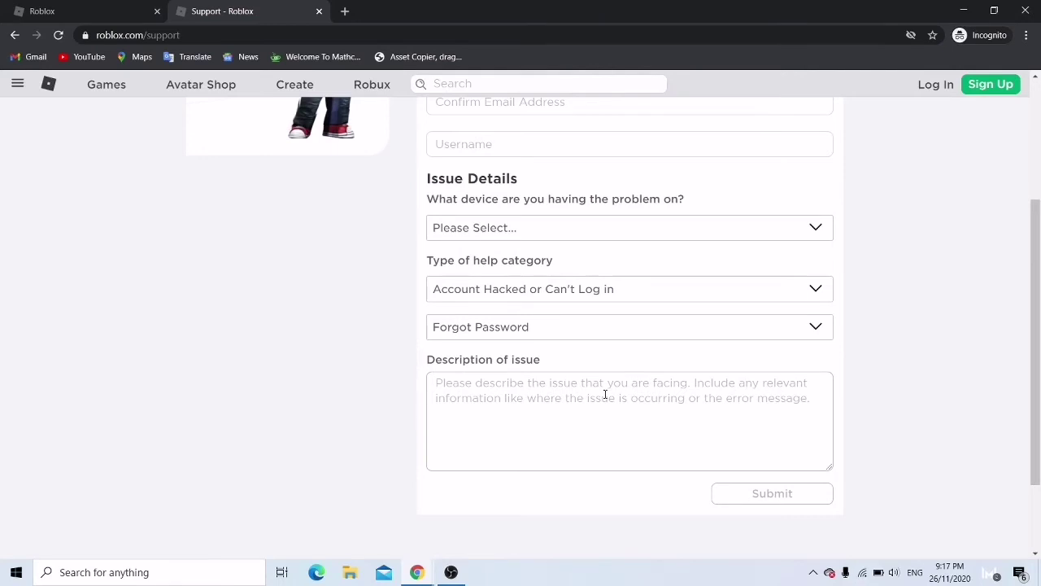
text(I forg)
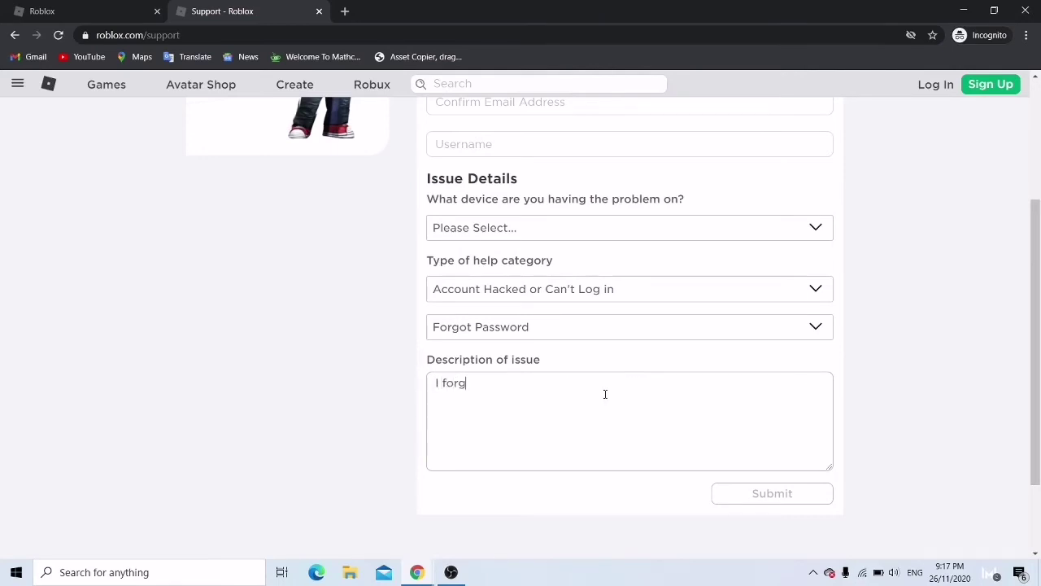
text(otten my password. Can yuou pl)
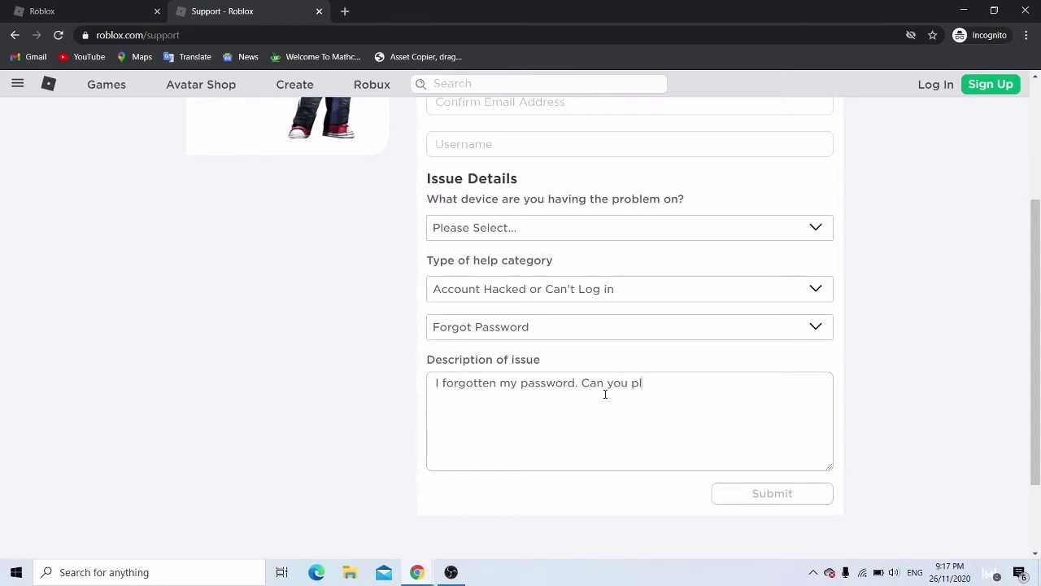
text(ease help me)
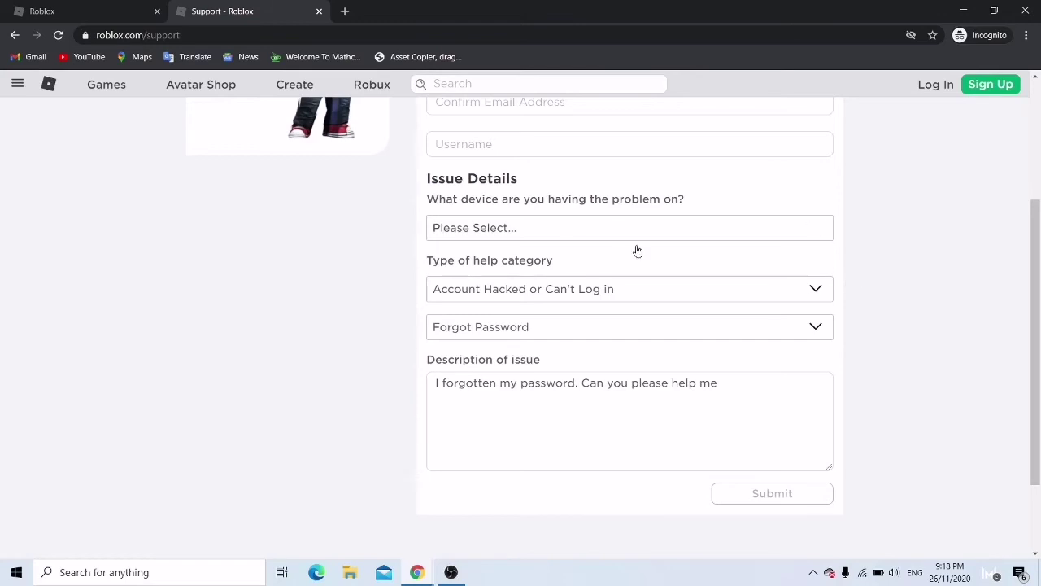
Open and close the device dropdown while scrolling the form, leaving no device selected.
click(570, 226)
scroll(640, 320, up, 3)
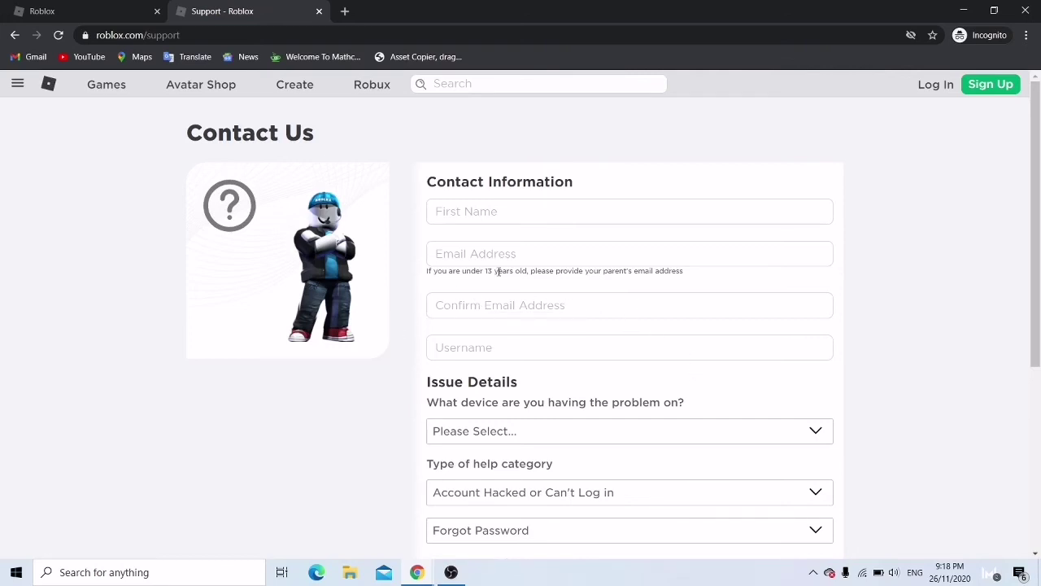
scroll(753, 204, down, 4)
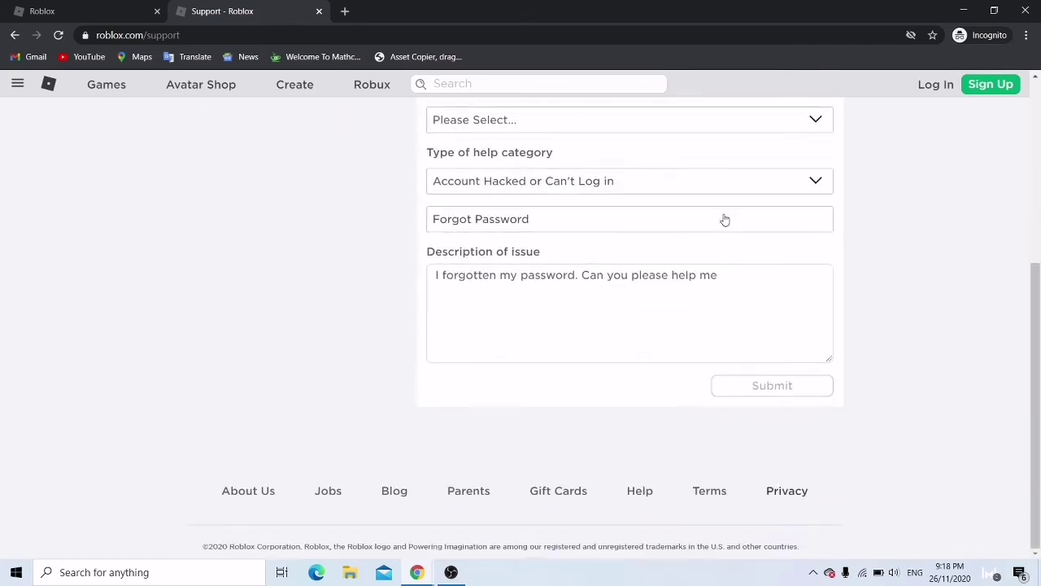
scroll(723, 219, up, 4)
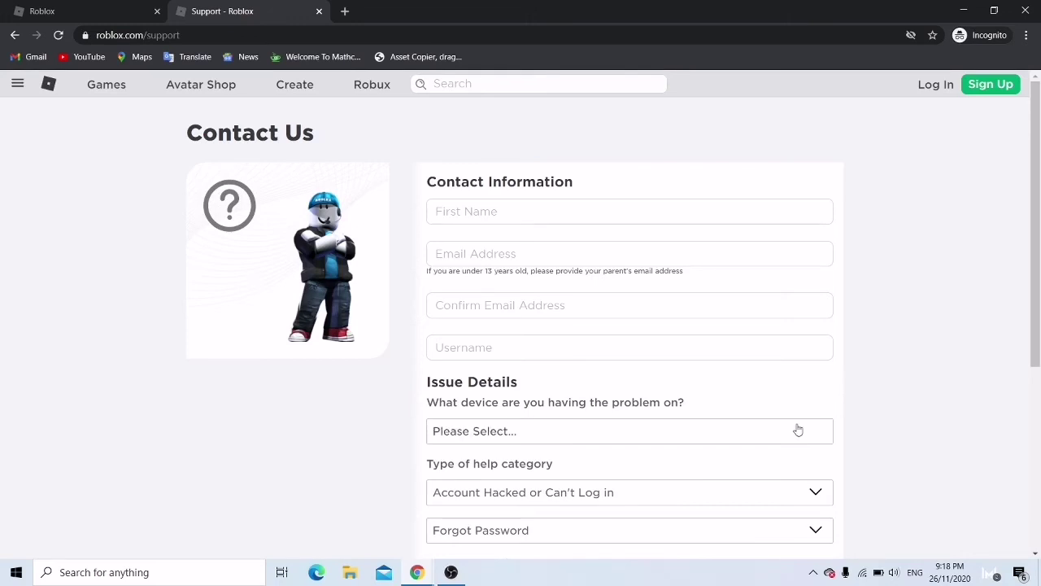
click(763, 422)
click(763, 421)
Close the support tab, enter a password on the Roblox login page and submit.
click(152, 5)
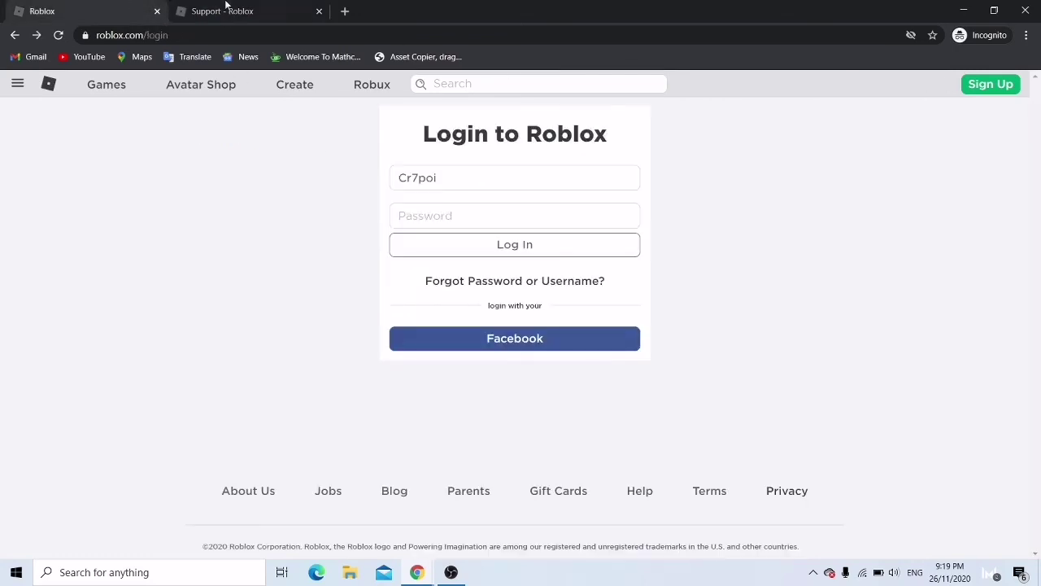
click(319, 11)
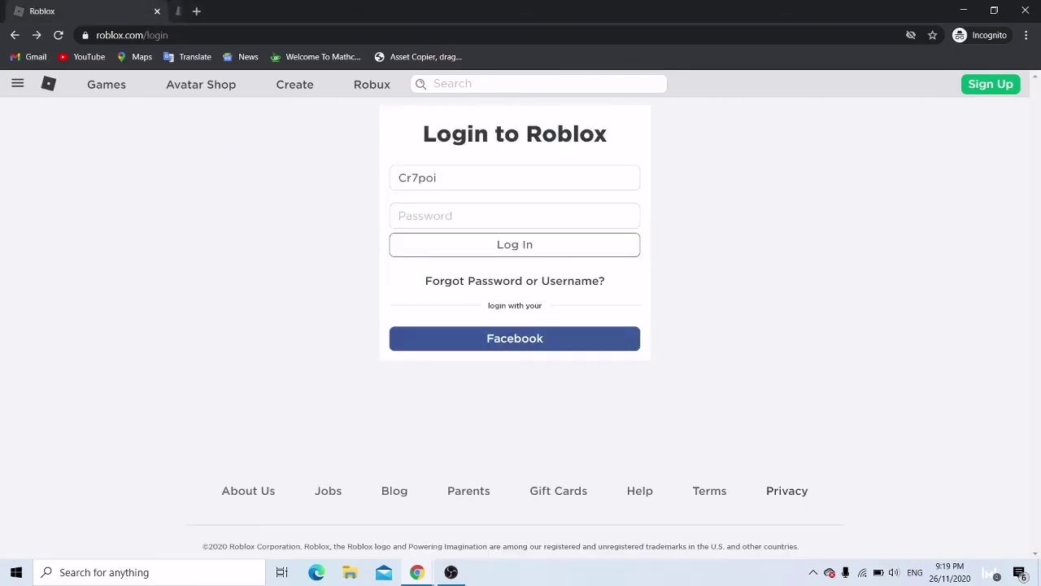
click(501, 218)
text(*)
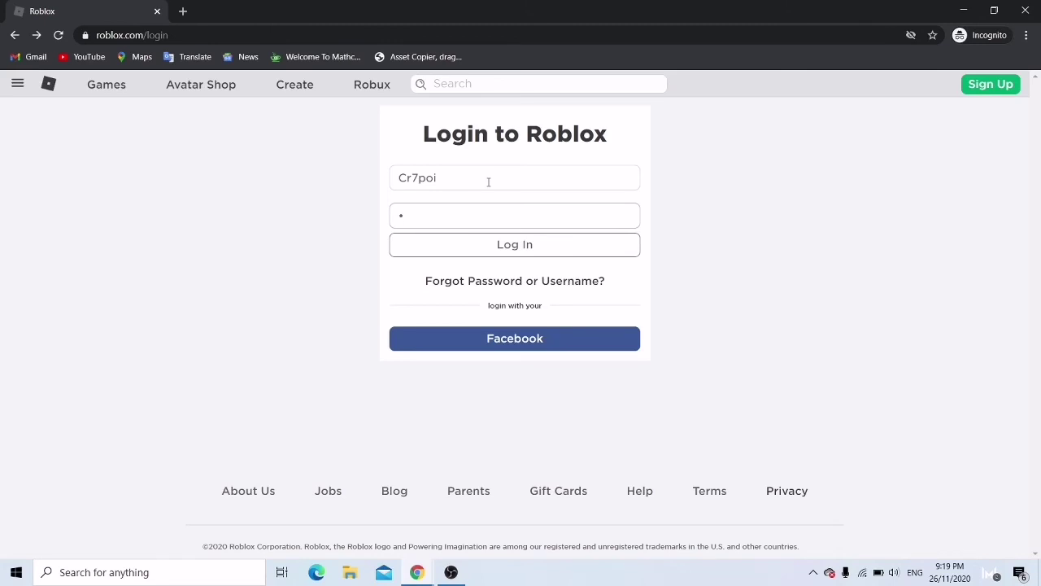
text(********)
key(Return)
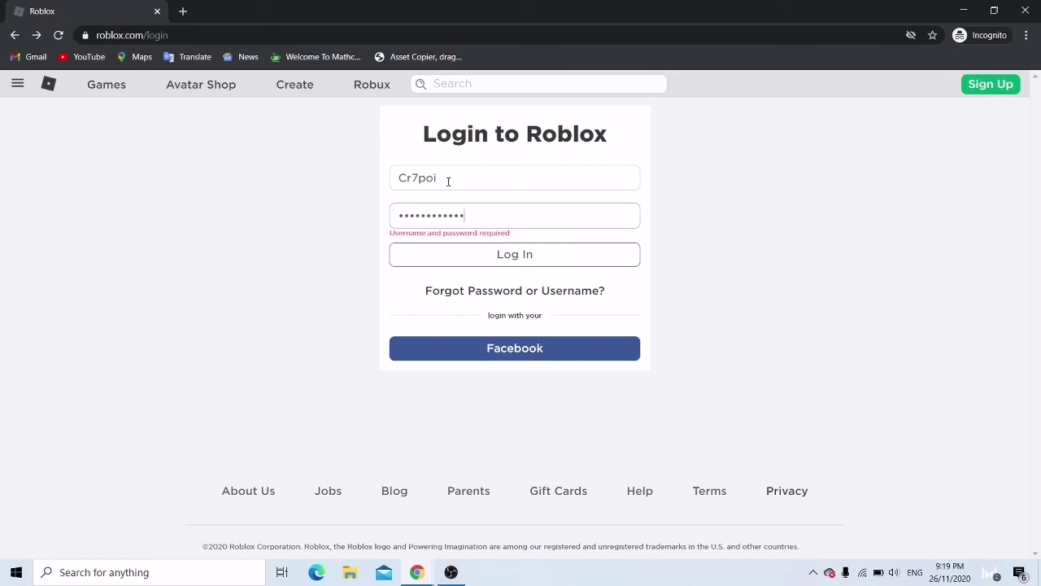
Replace the password with a retyped one, submit again, and bring up OBS Studio.
drag(480, 223, 367, 218)
text(****)
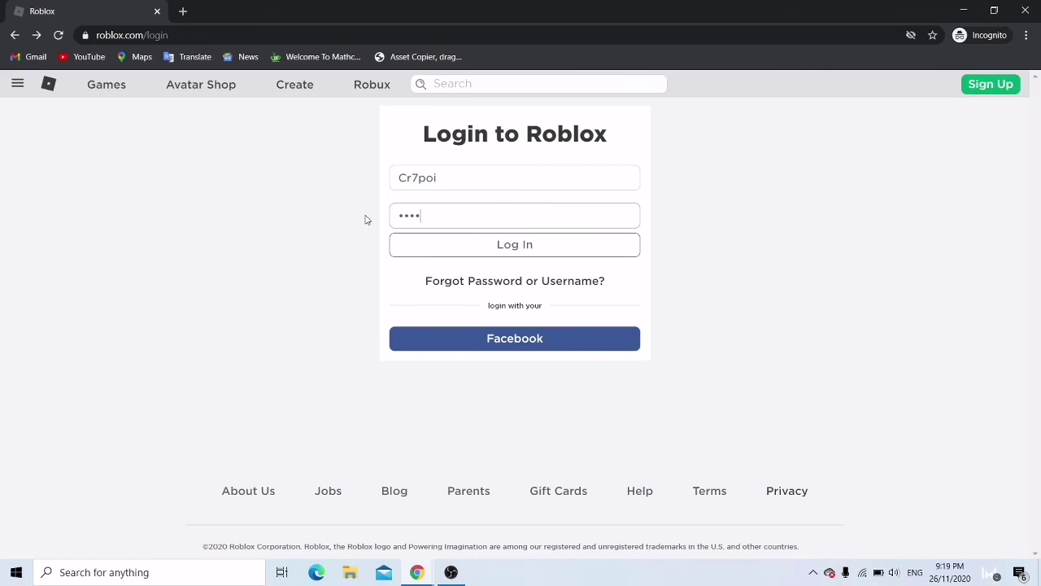
text(*******)
key(Return)
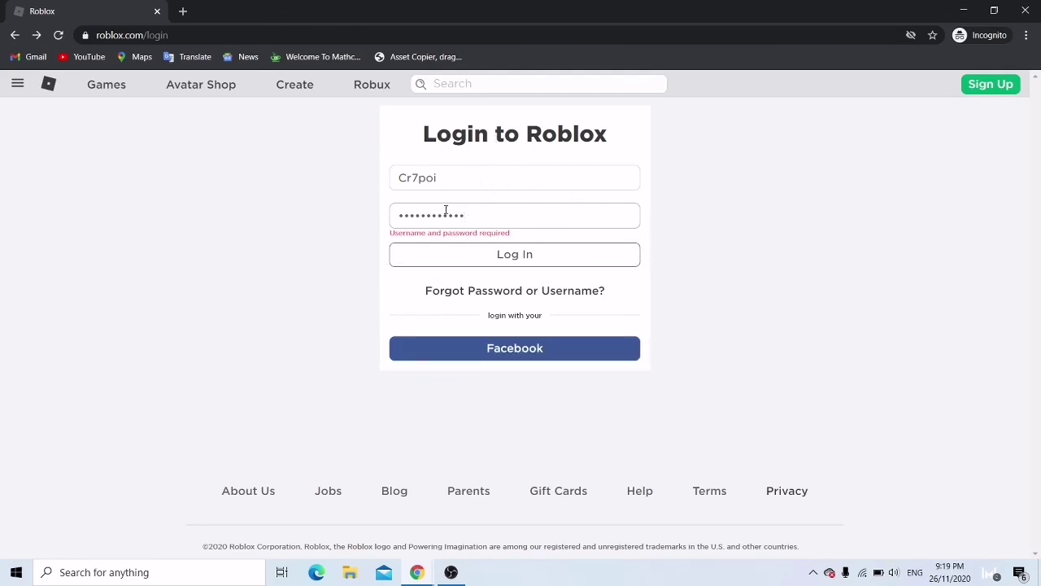
click(451, 572)
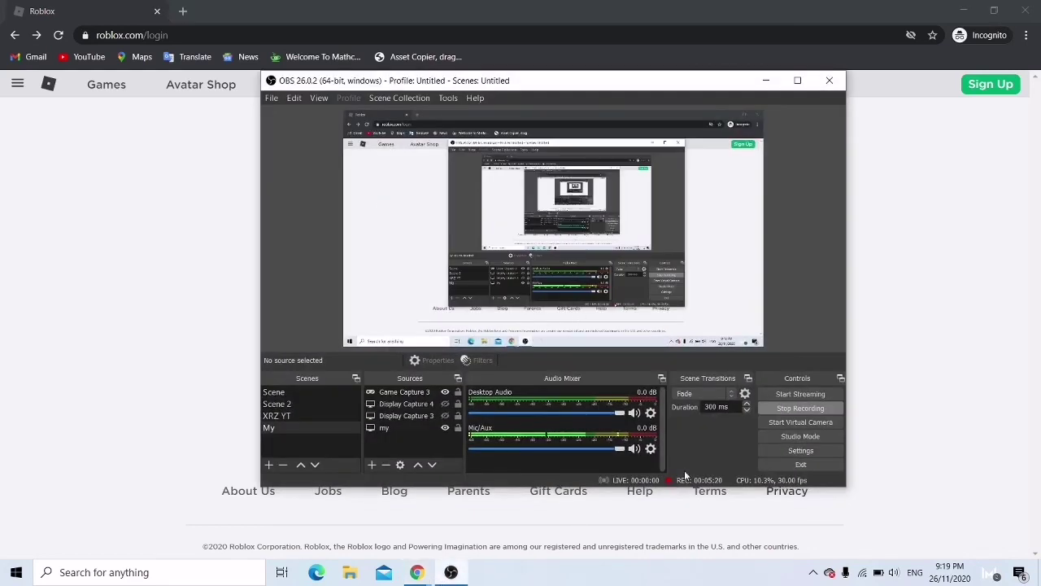